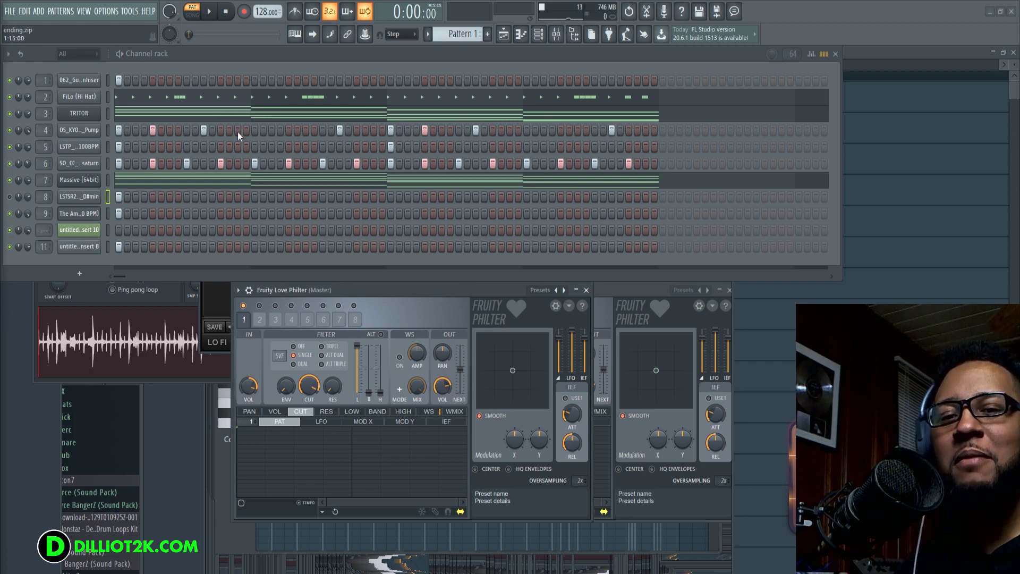
Step: Play the pattern while sweeping the Fruity Love Philter's cutoff down and back up to maximum, stopping playback at the end
scroll(219, 129, down, 2)
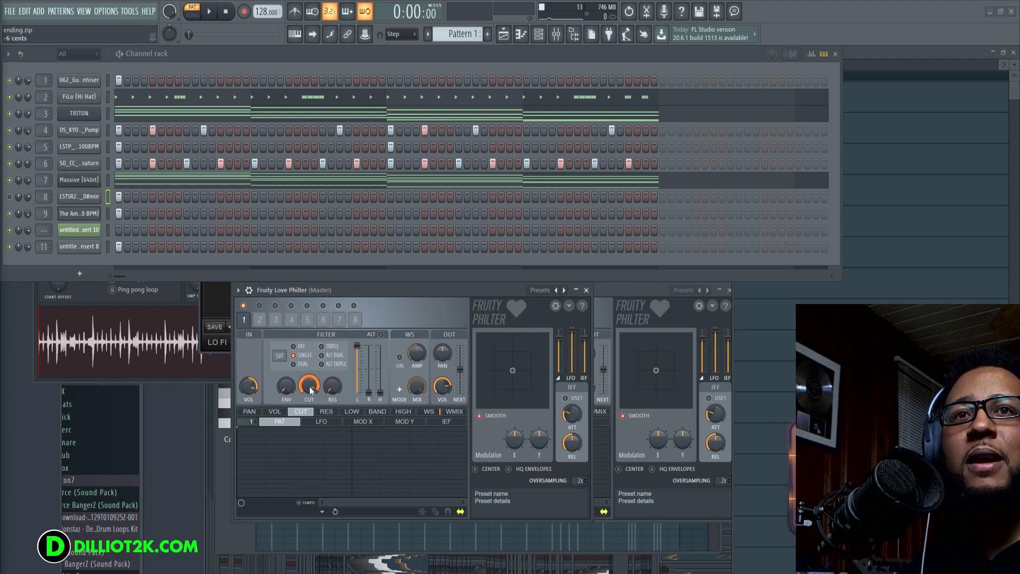
mouse_move(309, 387)
mouse_down()
mouse_move(309, 404)
mouse_move(309, 368)
mouse_up()
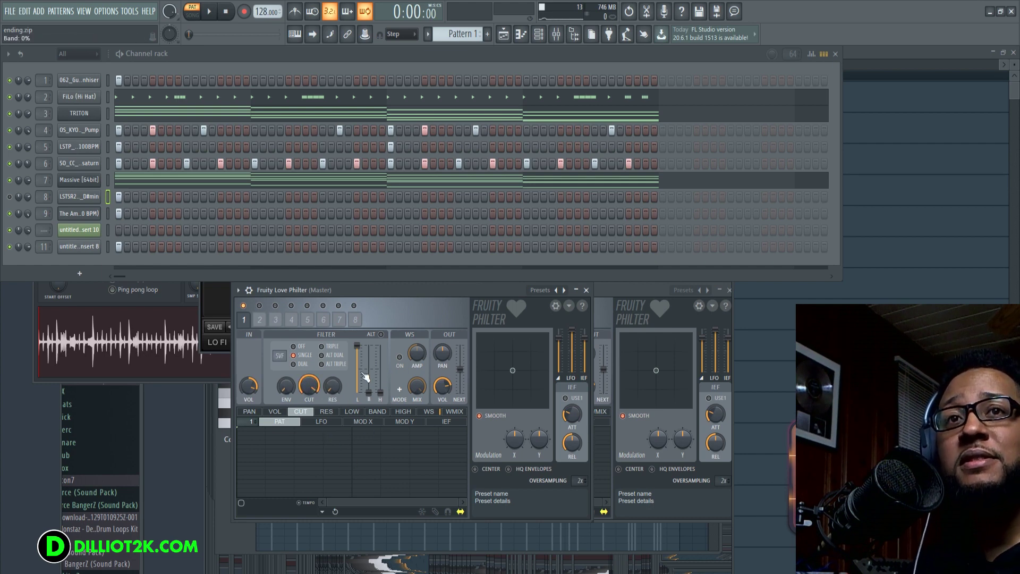
click(209, 12)
drag(314, 386, 314, 440)
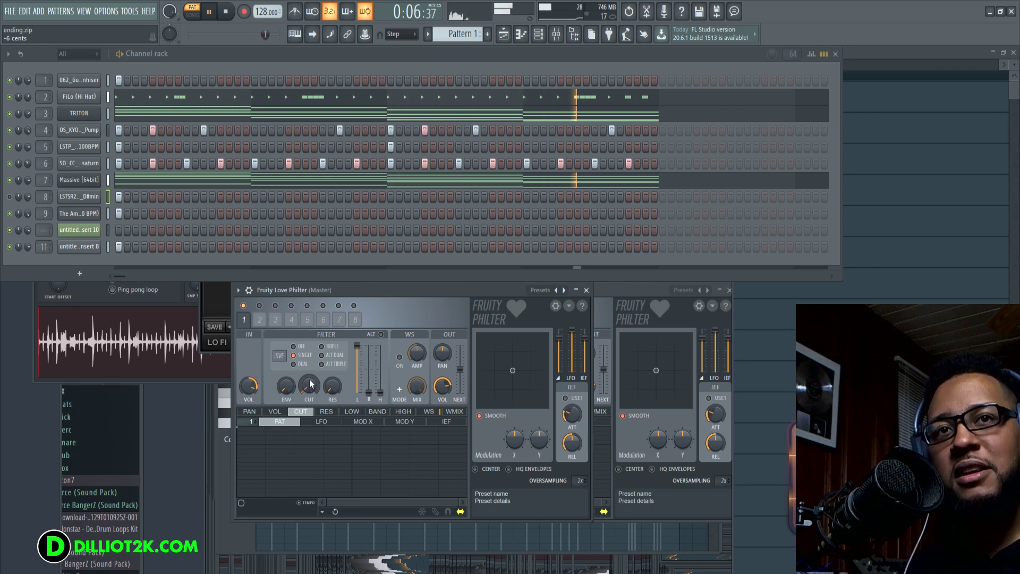
drag(309, 390, 310, 342)
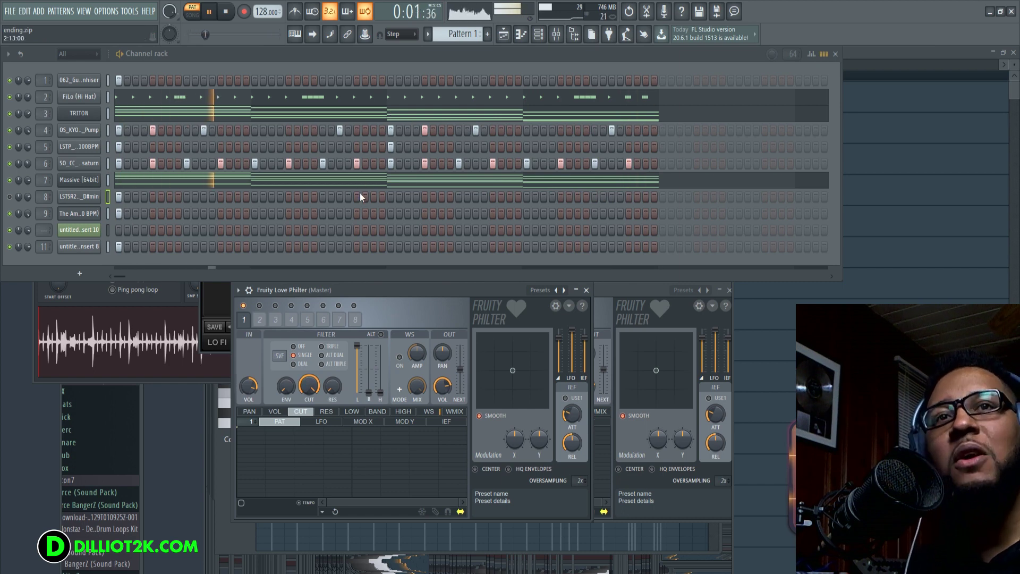
click(226, 12)
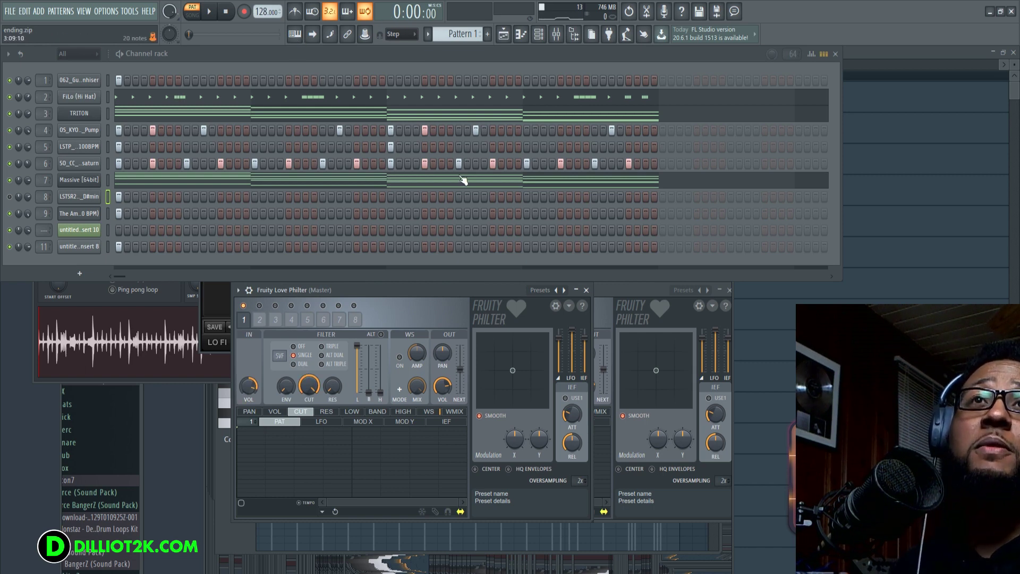
Step: Switch playback to song mode and open the playlist, showing bars 1 to 18
click(193, 14)
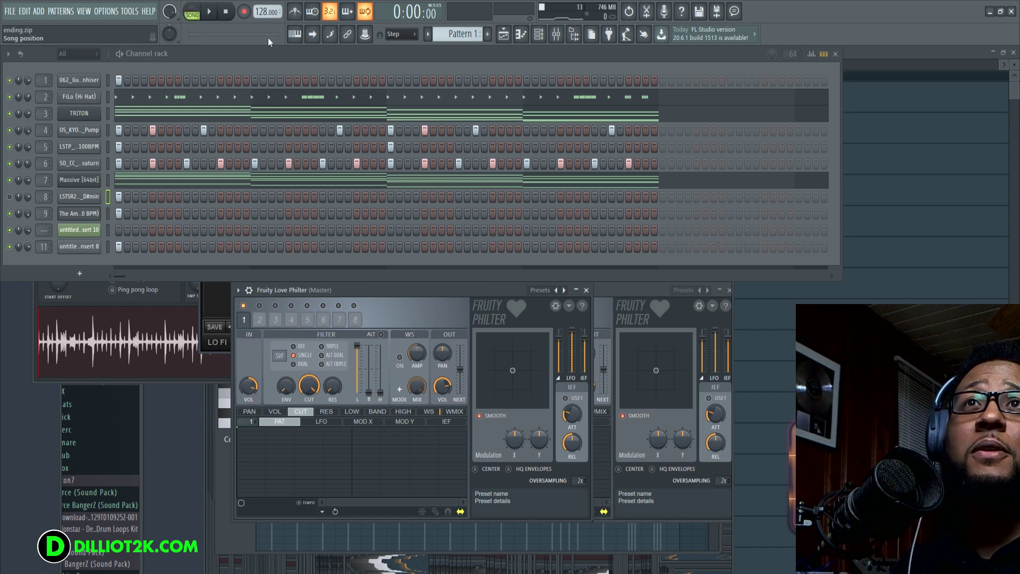
click(503, 34)
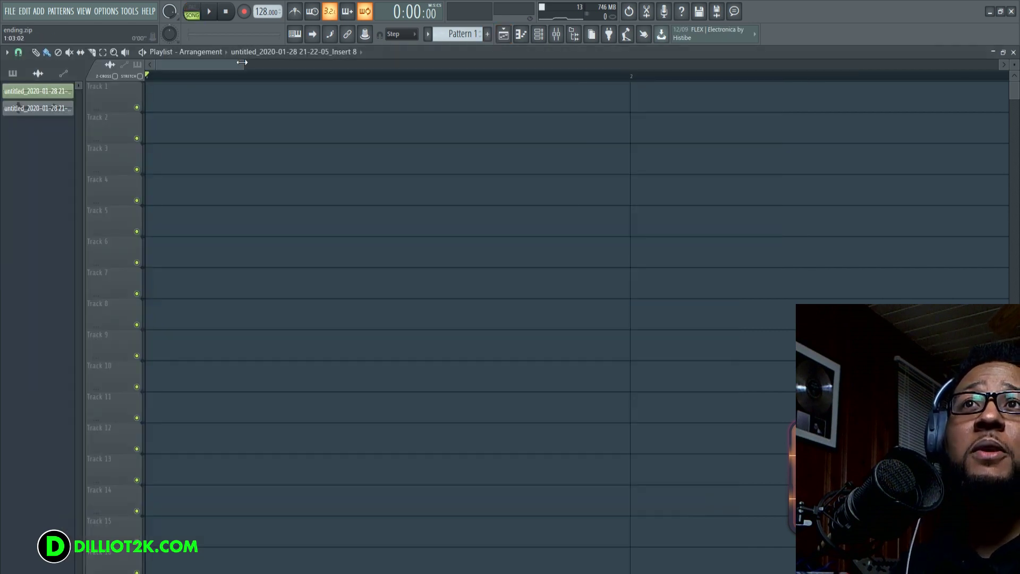
drag(242, 62, 1002, 62)
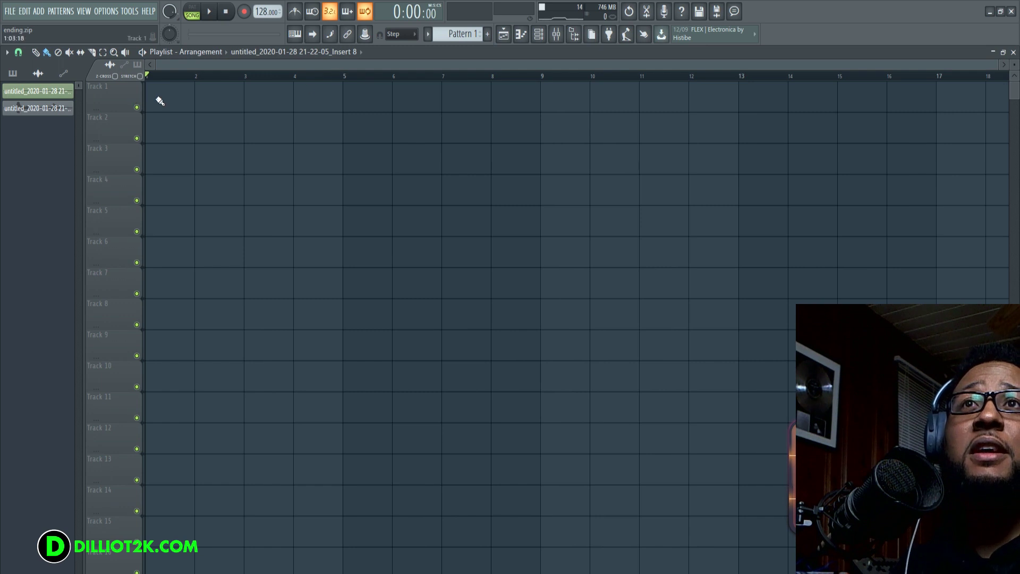
click(159, 101)
right_click(286, 106)
click(13, 73)
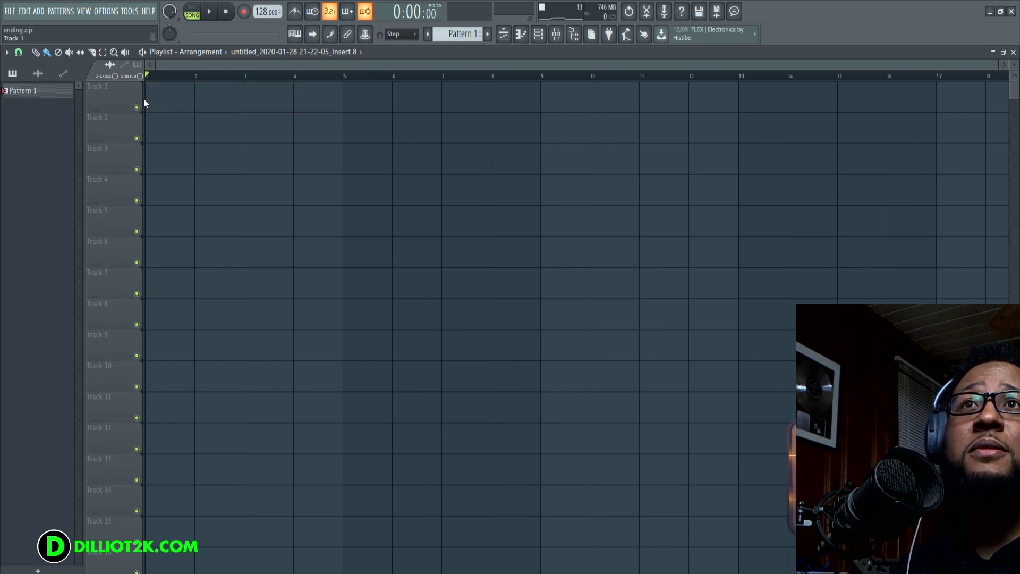
click(148, 102)
right_click(292, 102)
click(38, 75)
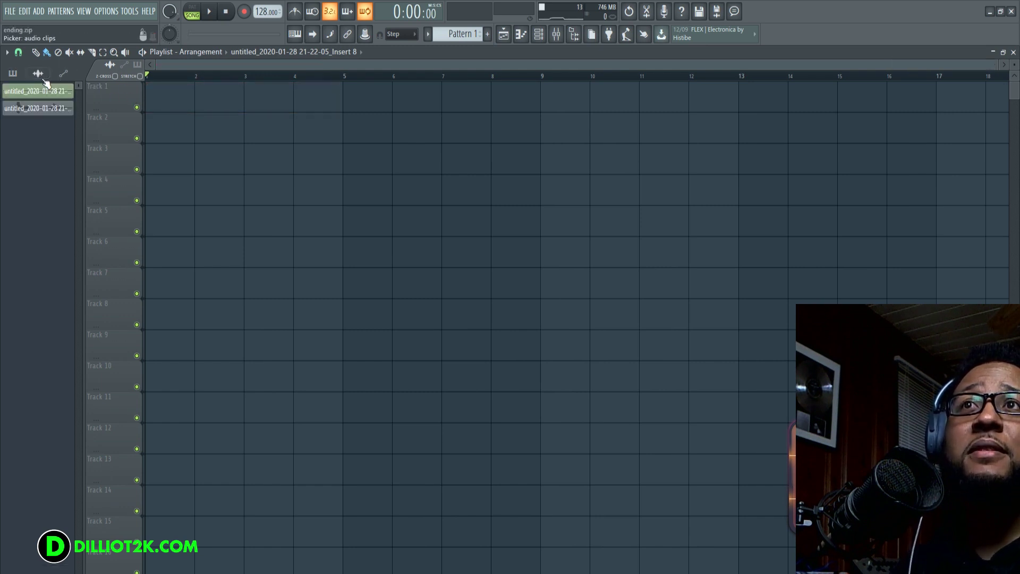
Step: Place Pattern 1 twice back to back on Track 1, starting at bar 1 and bar 5
click(13, 73)
drag(21, 91, 148, 101)
click(374, 102)
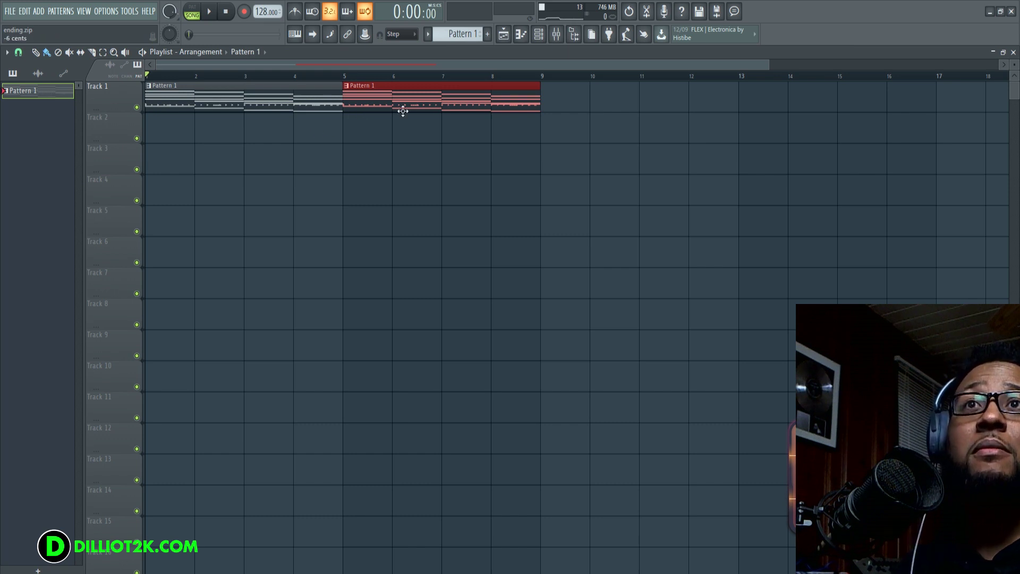
Step: Create an automation clip for the cutoff frequency of Filter 1 in the master's Fruity Love Philter
click(1013, 52)
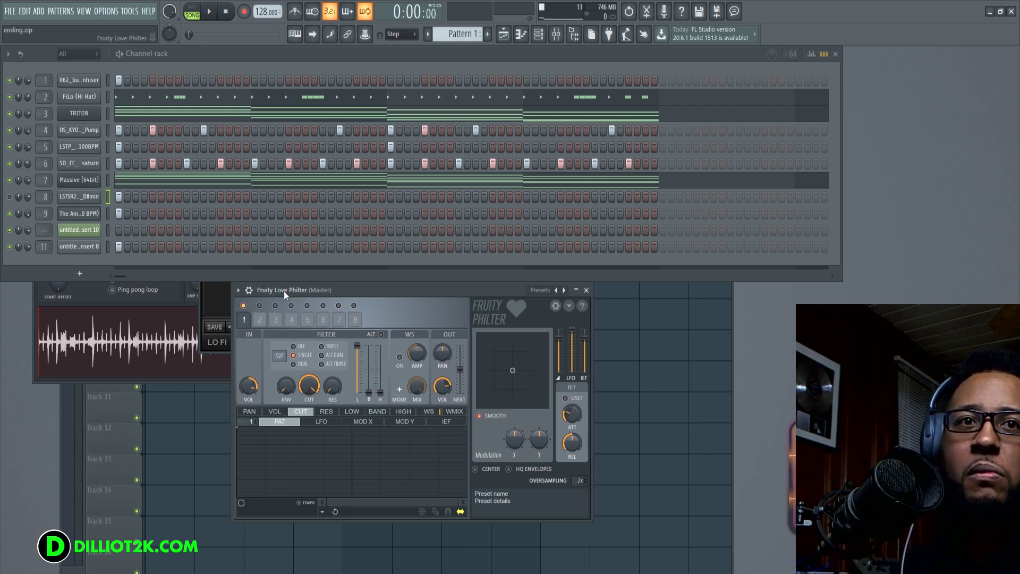
right_click(310, 385)
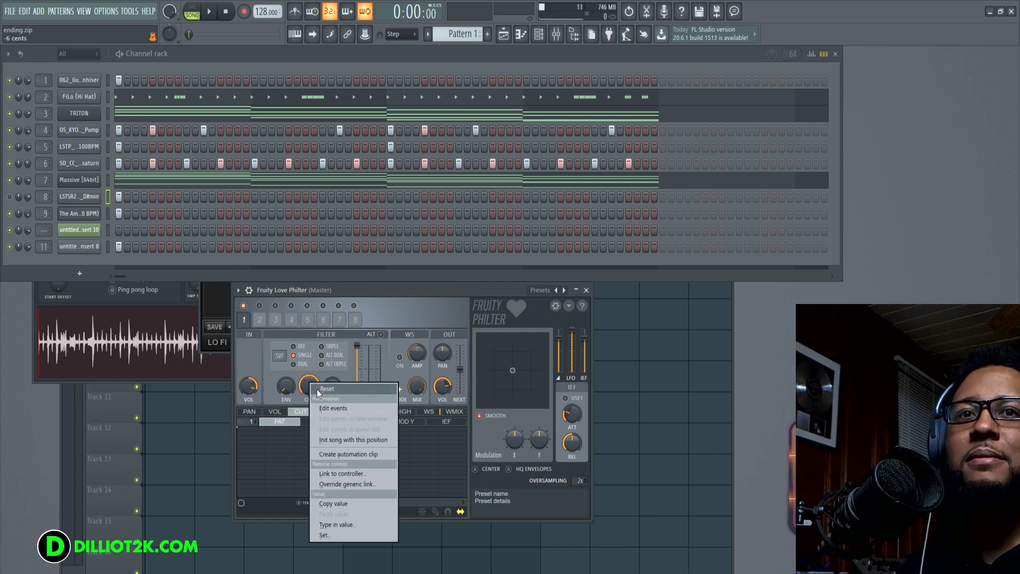
click(355, 454)
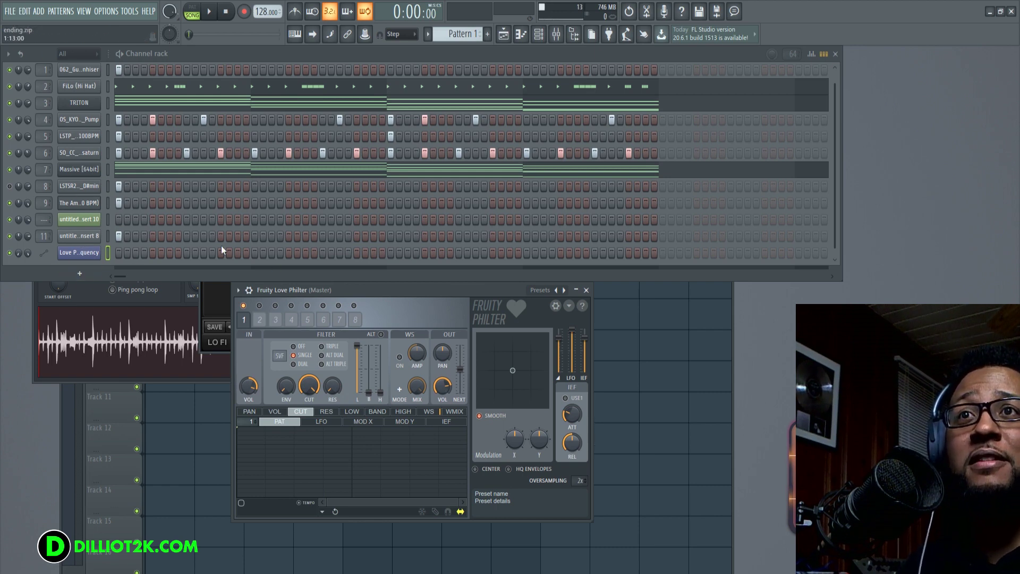
Step: Show the playlist with taller tracks and play the arrangement with its new cutoff automation clip
click(509, 34)
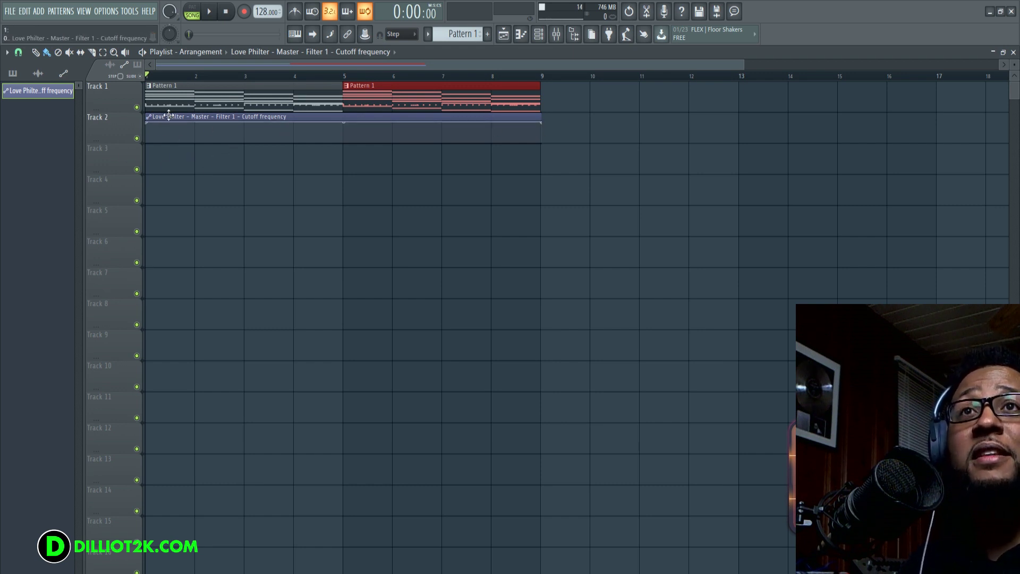
scroll(1014, 64, up, 3)
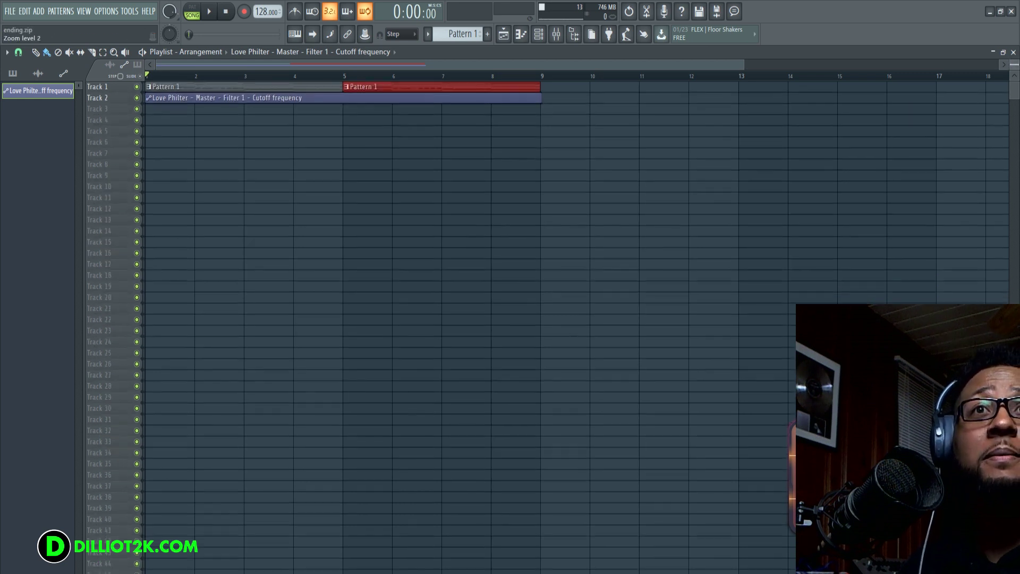
scroll(1013, 64, up, 3)
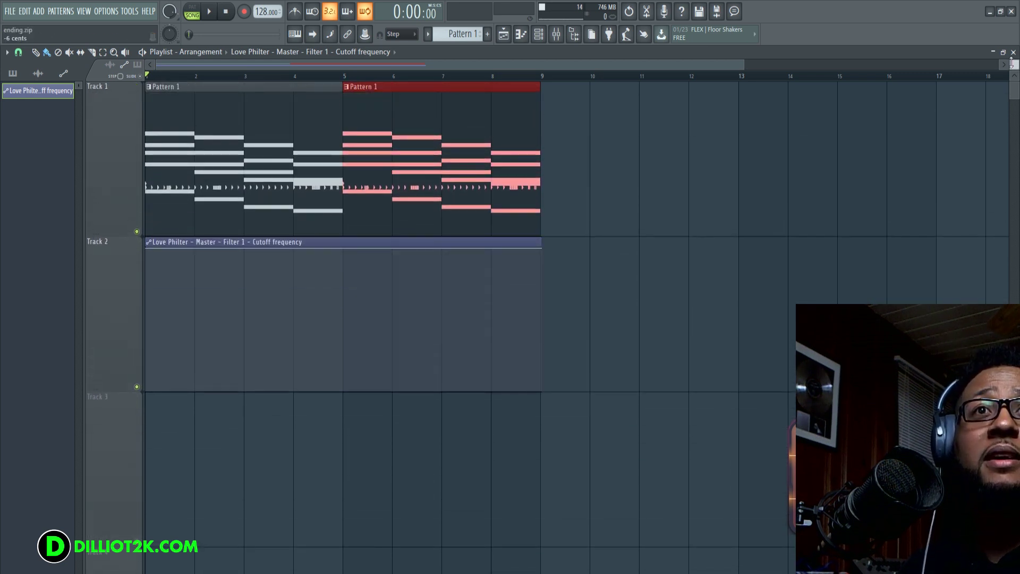
click(210, 13)
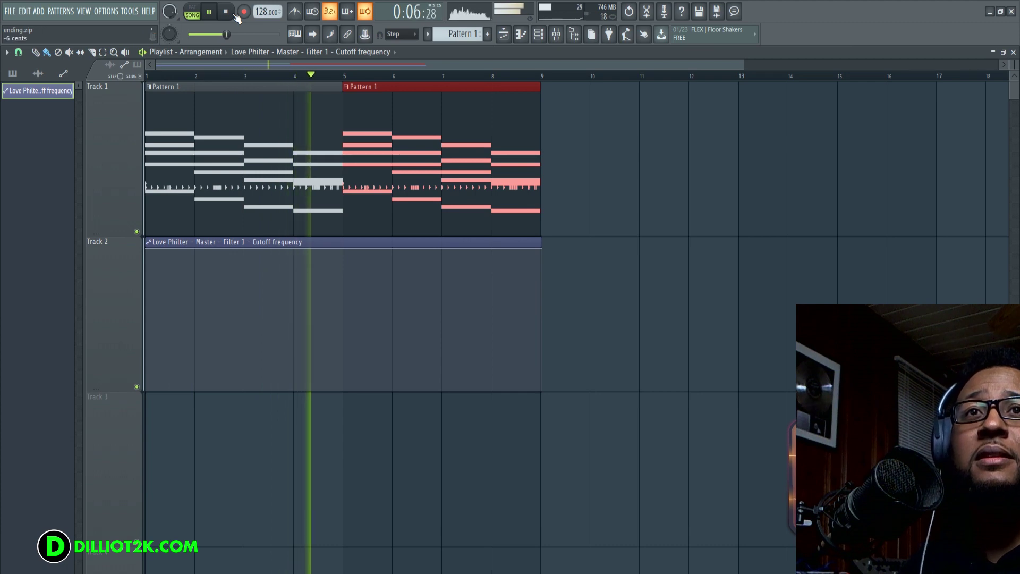
click(233, 14)
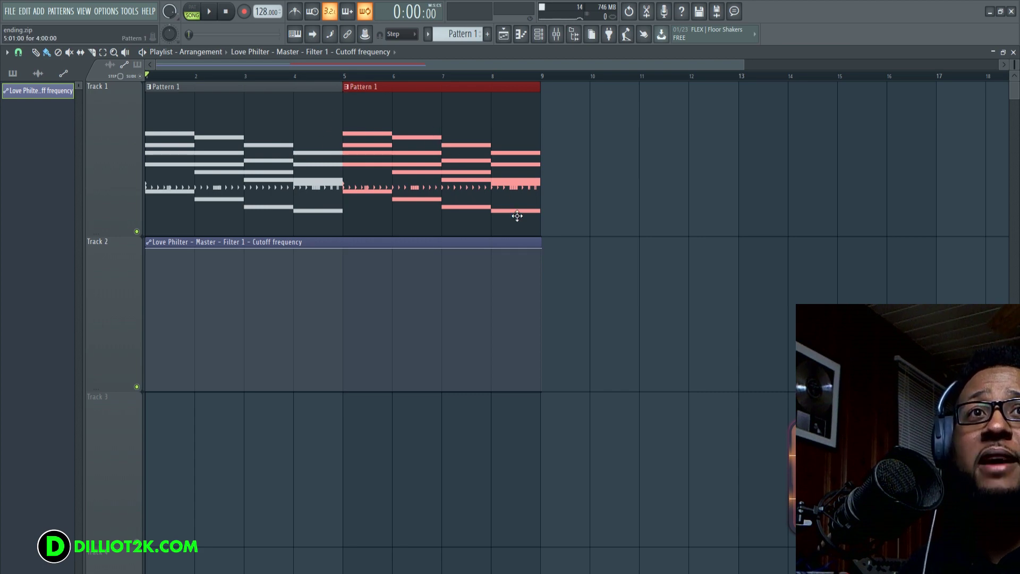
Step: Shape the cutoff automation on Track 2 to hold maximum until a new point at bar 5, falling to minimum at bar 9
click(346, 251)
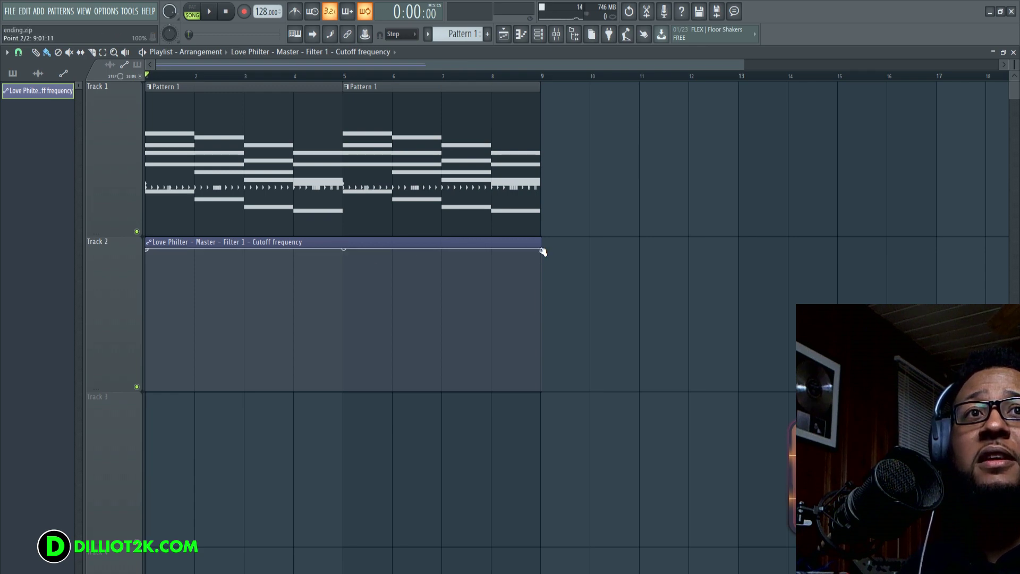
drag(540, 249, 544, 404)
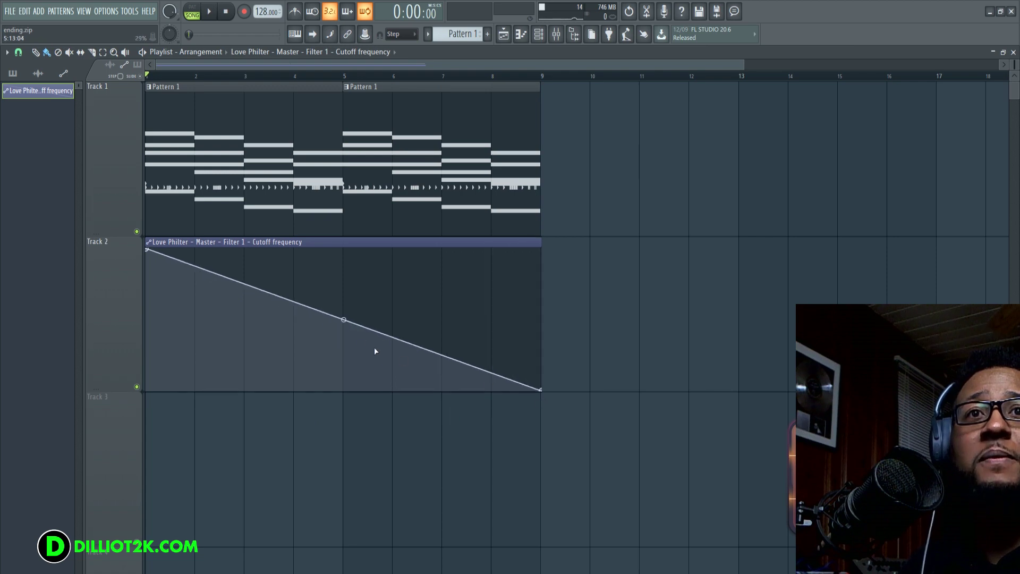
right_click(355, 324)
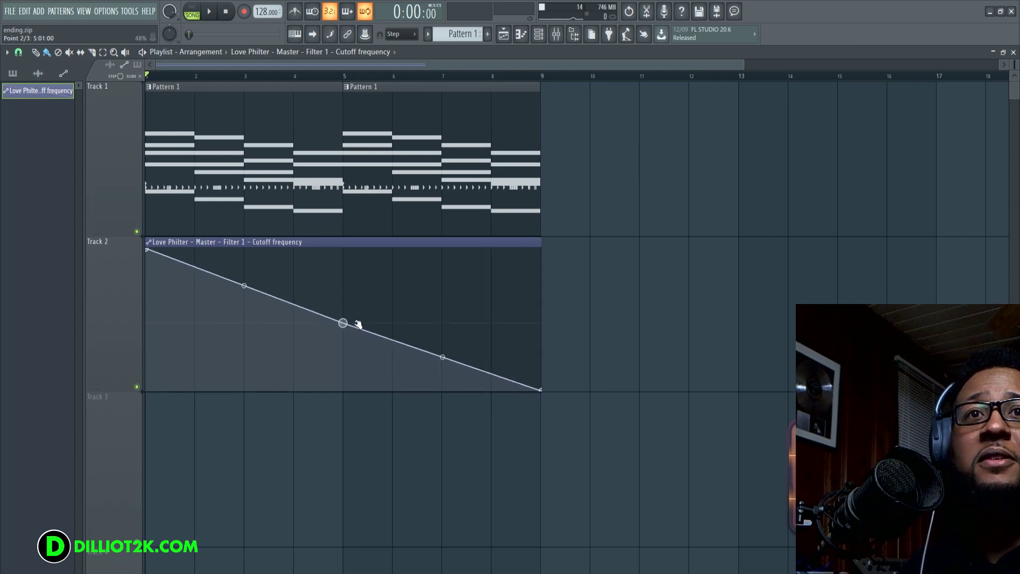
right_click(391, 340)
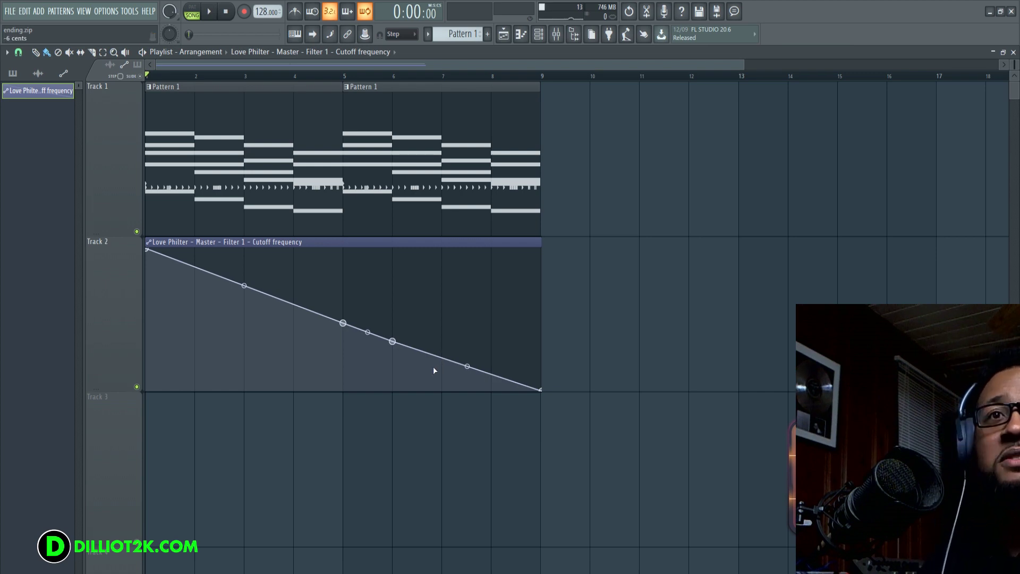
right_click(393, 342)
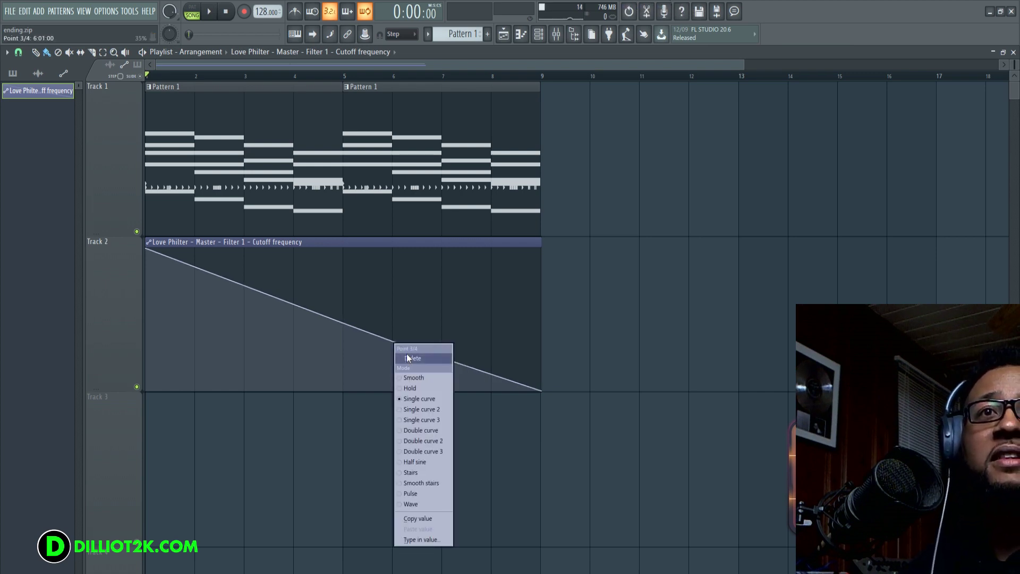
click(406, 353)
drag(343, 324, 345, 248)
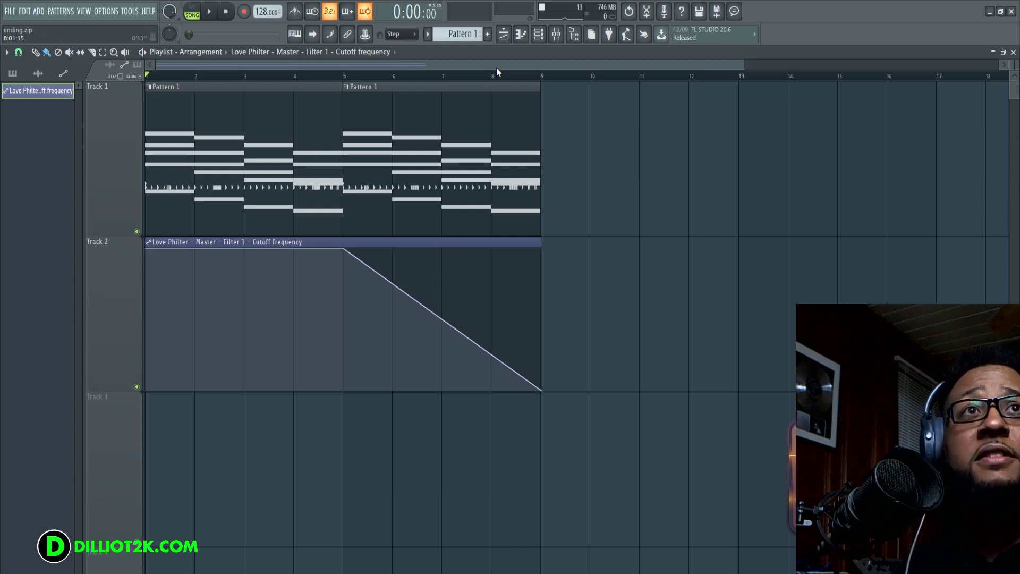
Step: Open the master's Fruity Love Philter from the mixer and move its window clear of the automation clip
click(557, 34)
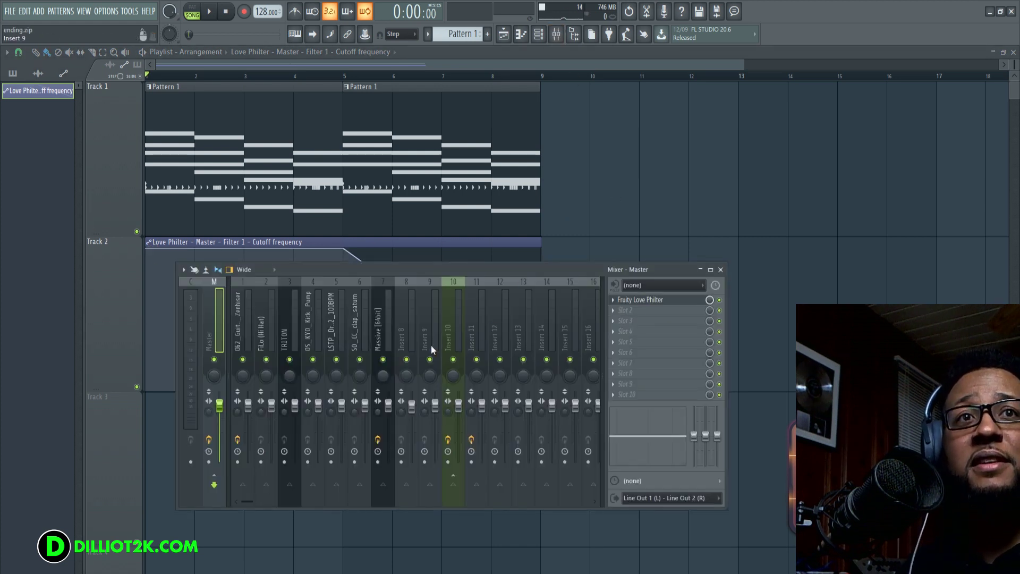
click(666, 302)
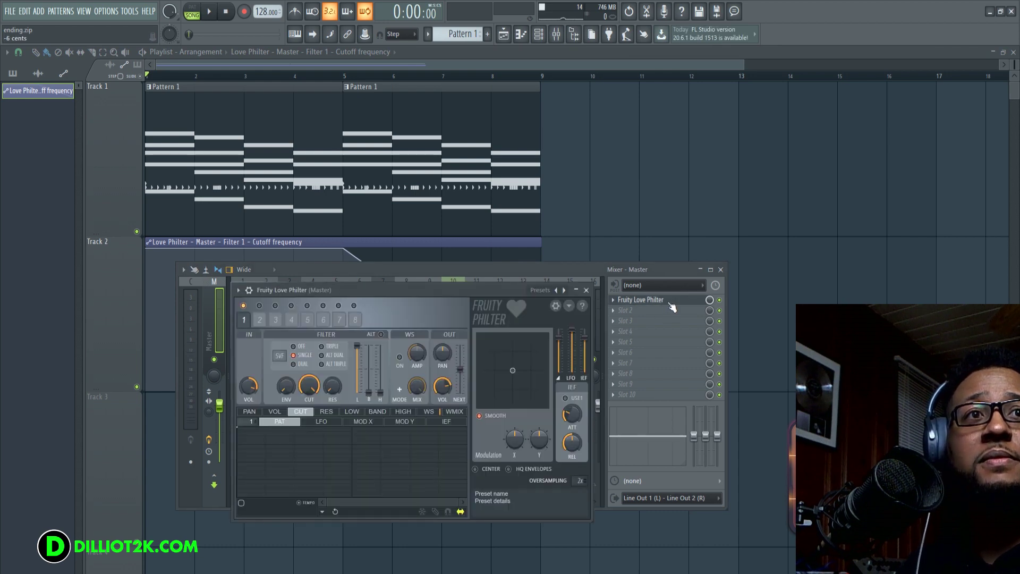
click(721, 270)
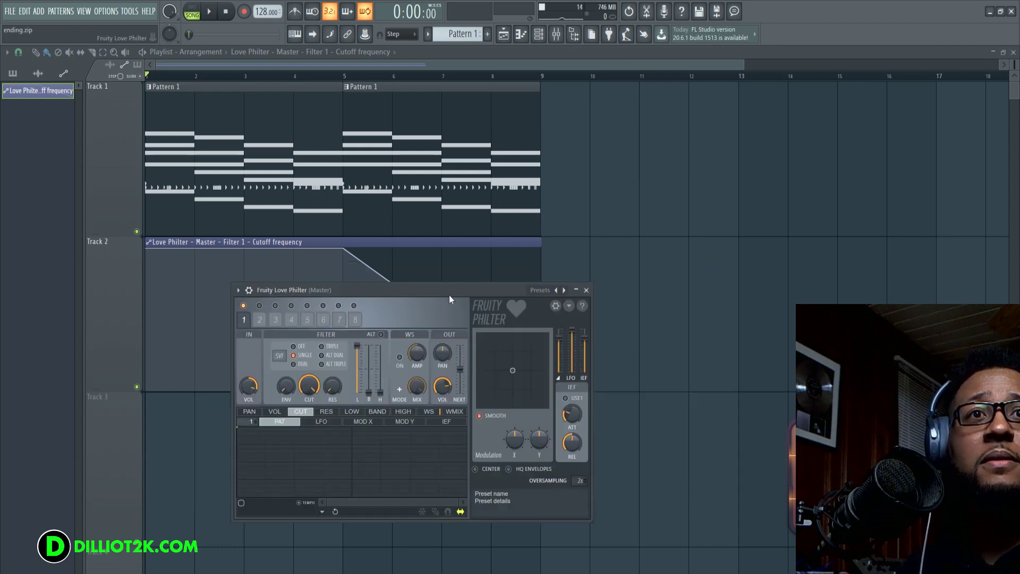
drag(448, 294, 803, 270)
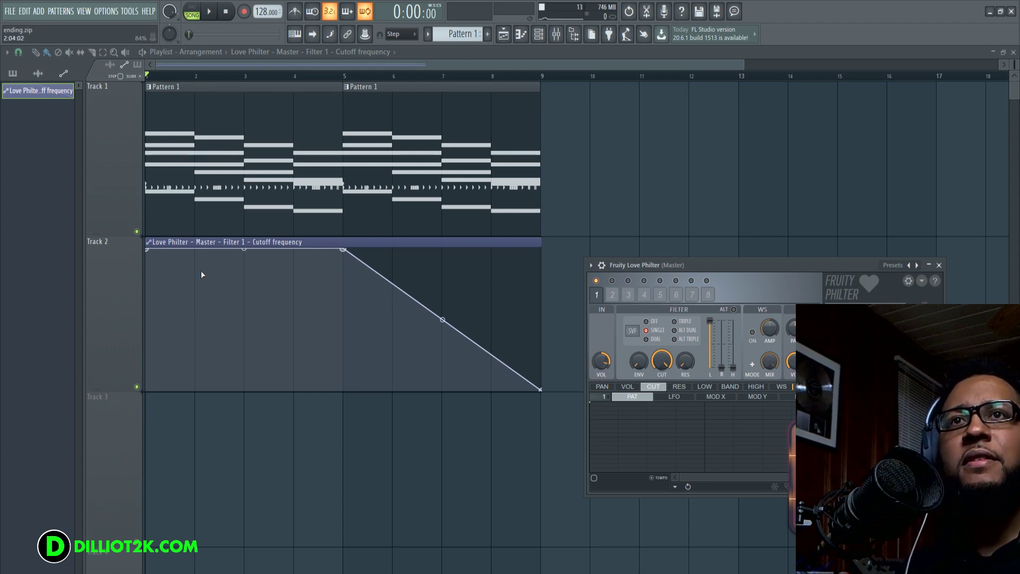
Step: Delete the point at bar 5 from the cutoff automation clip on Track 2
right_click(345, 249)
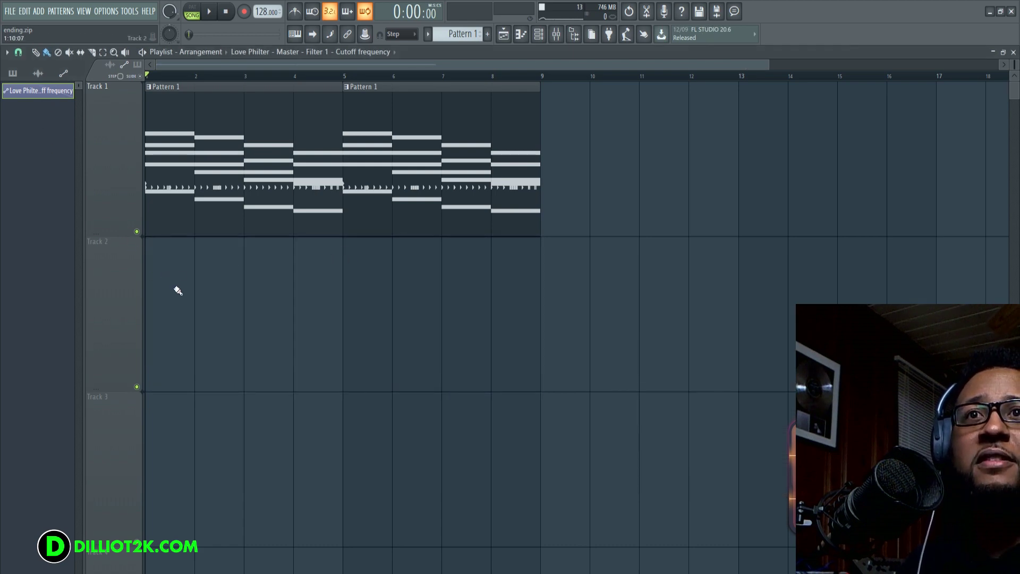
click(202, 271)
drag(351, 242, 278, 240)
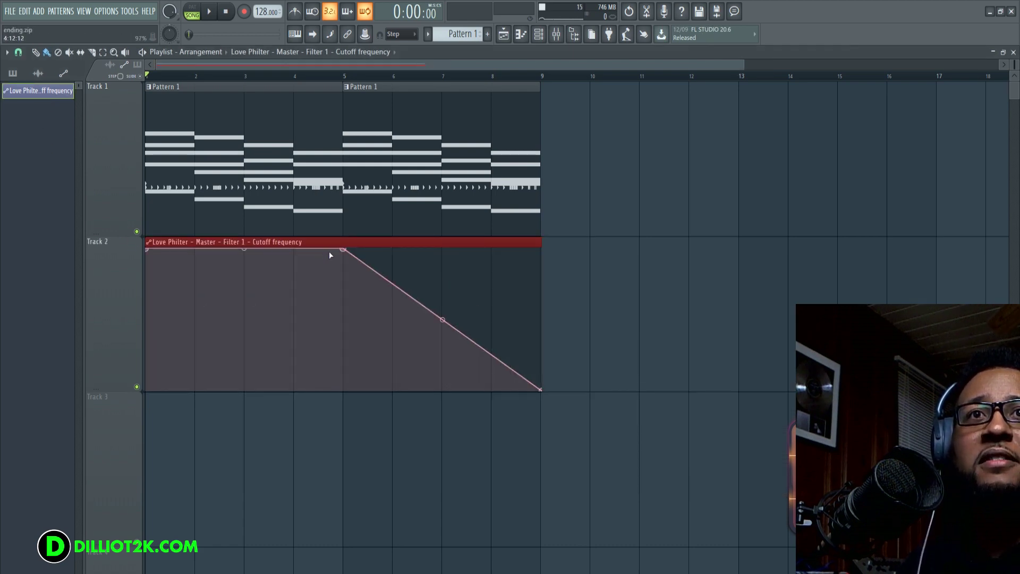
right_click(345, 250)
click(364, 269)
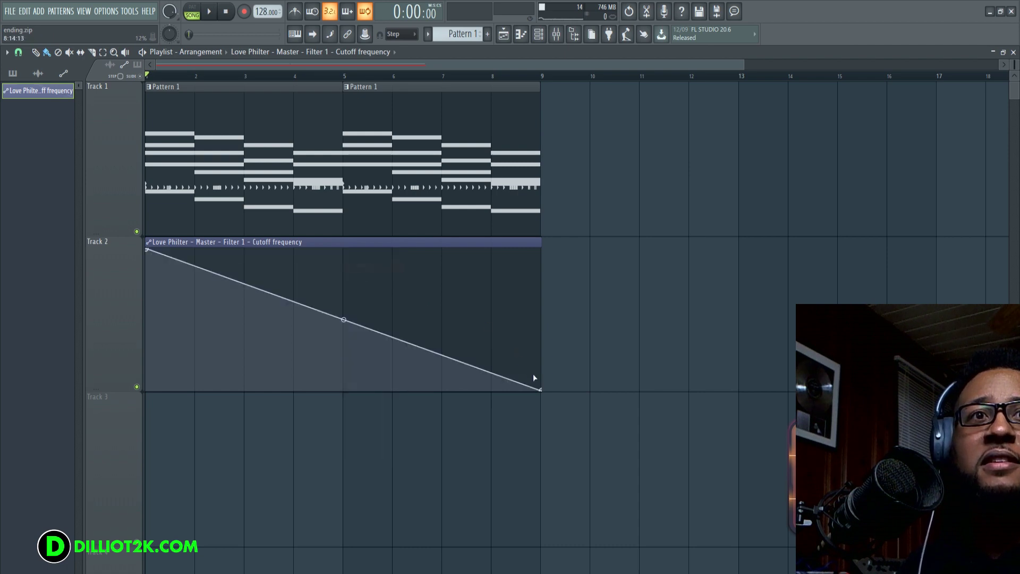
Step: Try a rising cutoff sweep from minimum at bar 1 to maximum at bar 9, and reset the start point to maximum
drag(542, 390, 537, 244)
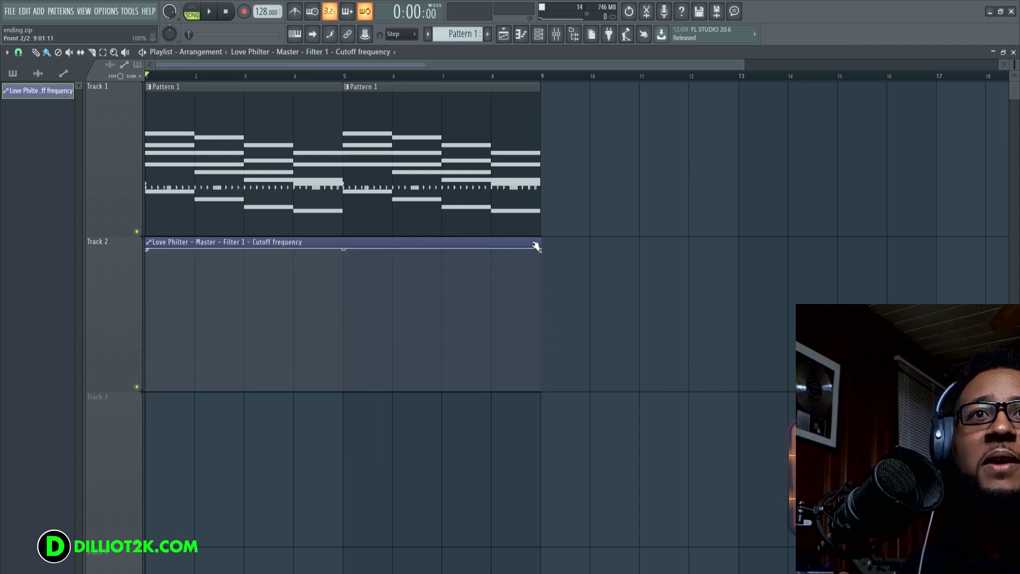
drag(147, 250, 146, 397)
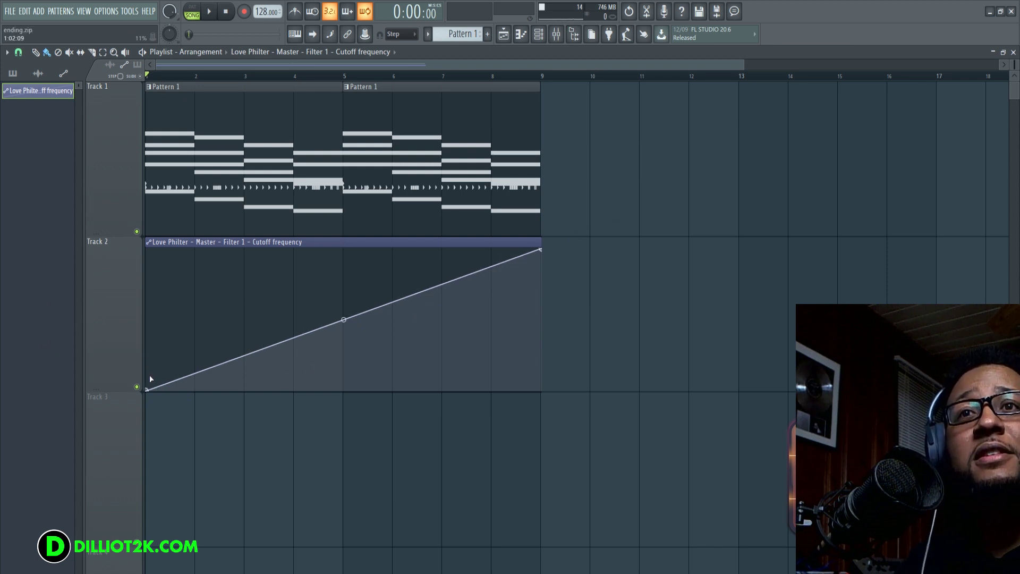
drag(148, 389, 146, 244)
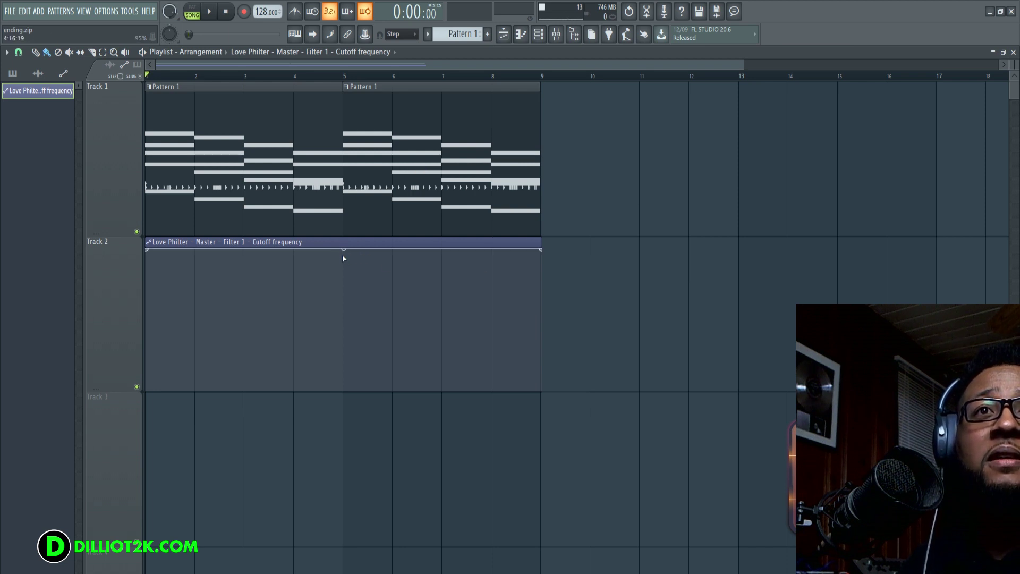
Step: Add a maximum-level point at bar 5 to the Track 2 cutoff automation, and open the master's Fruity Love Philter from the mixer
mouse_move(344, 259)
mouse_down()
mouse_move(344, 268)
mouse_move(344, 248)
mouse_up()
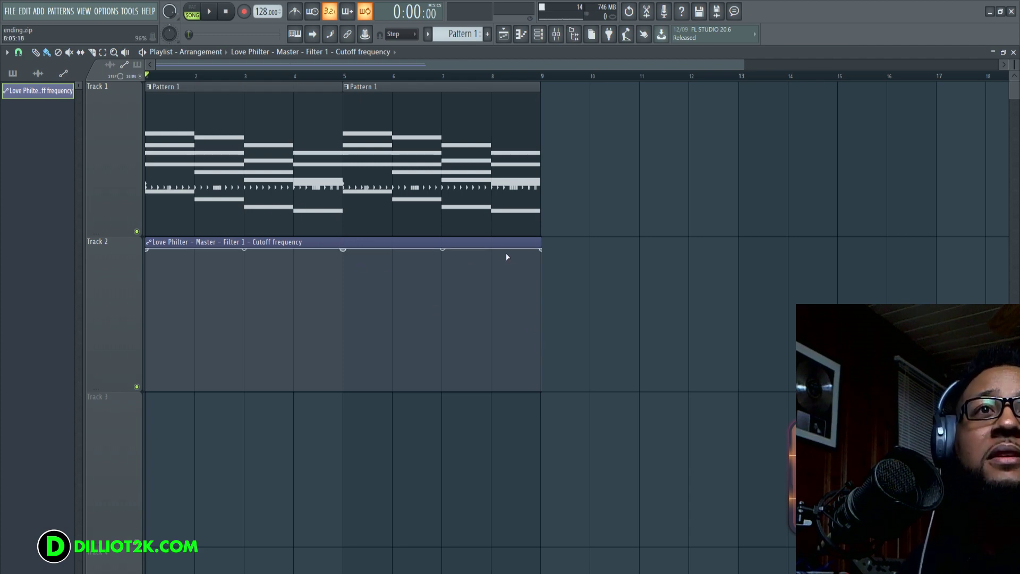
click(557, 34)
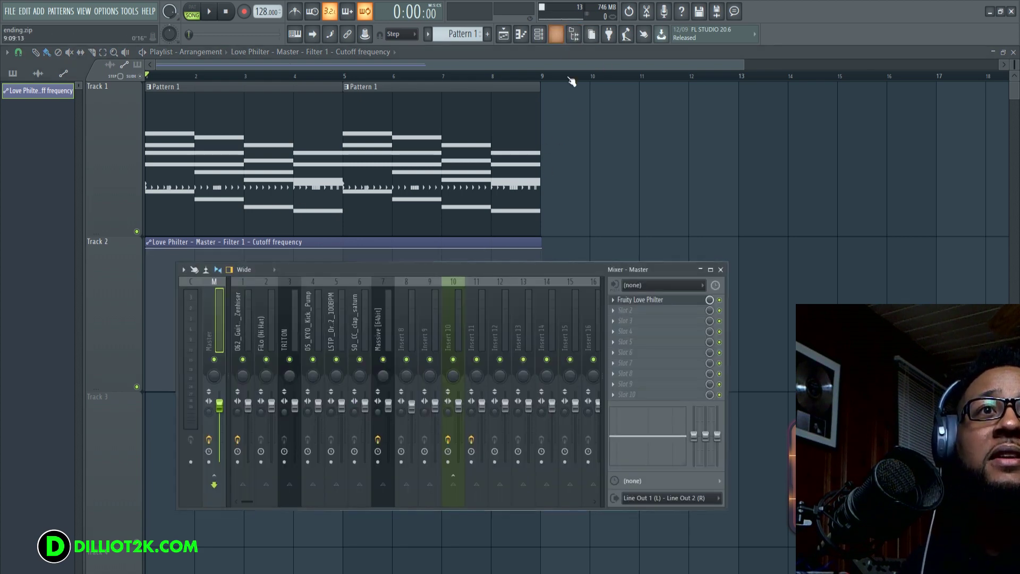
click(640, 299)
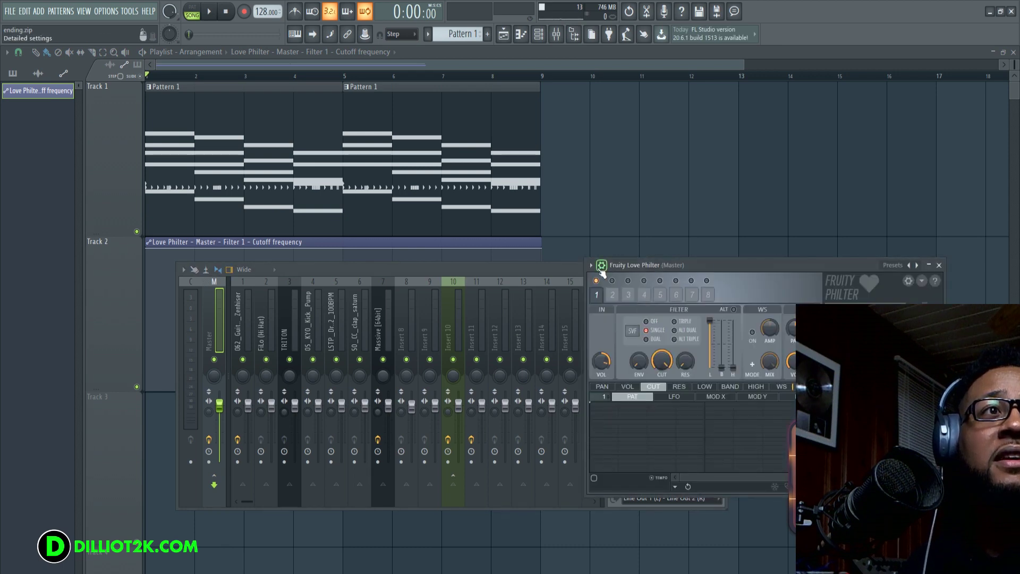
click(591, 266)
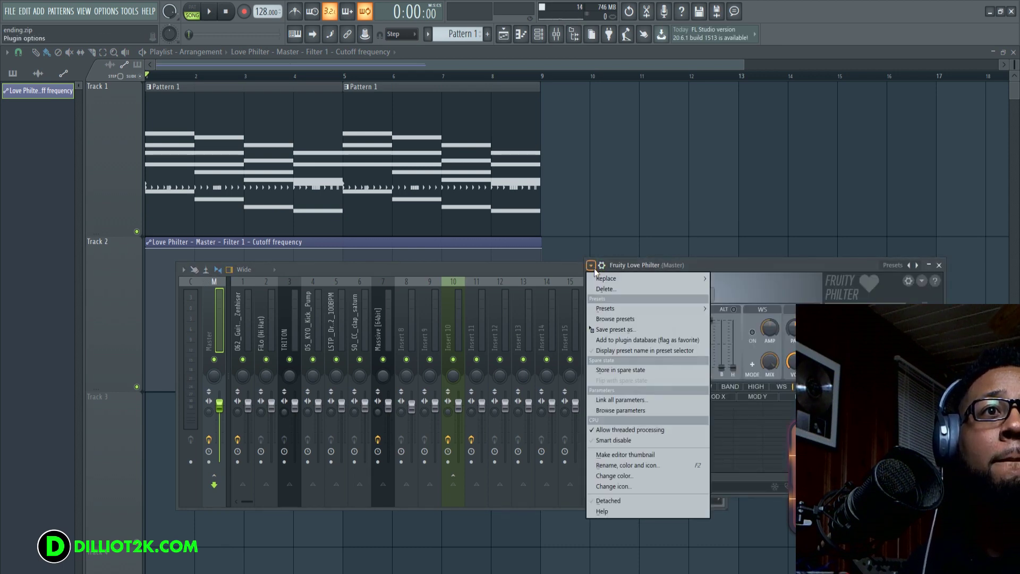
click(505, 272)
click(720, 269)
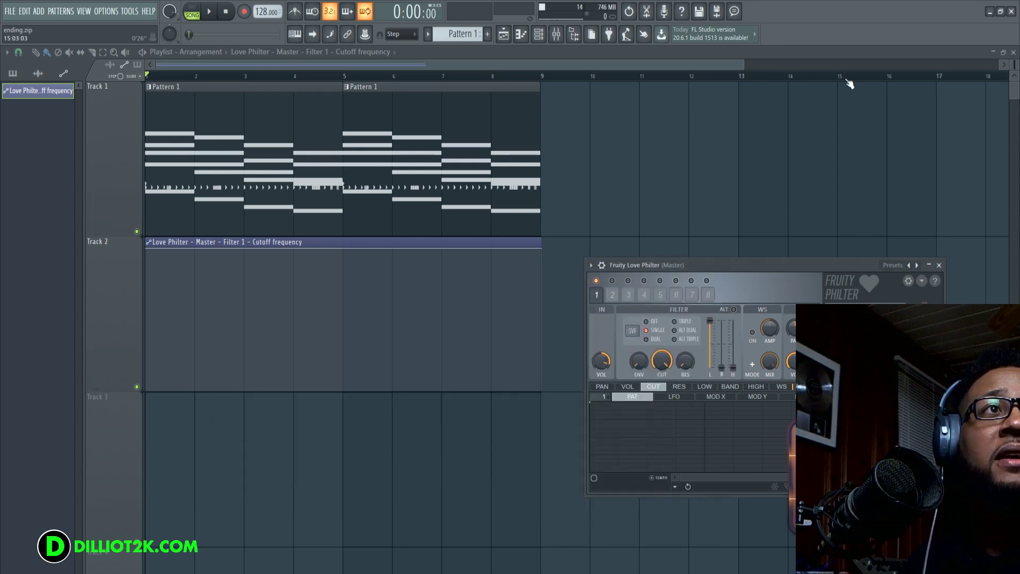
Step: Restore the maximized playlist to a floating window so other windows can be seen beside it
click(983, 53)
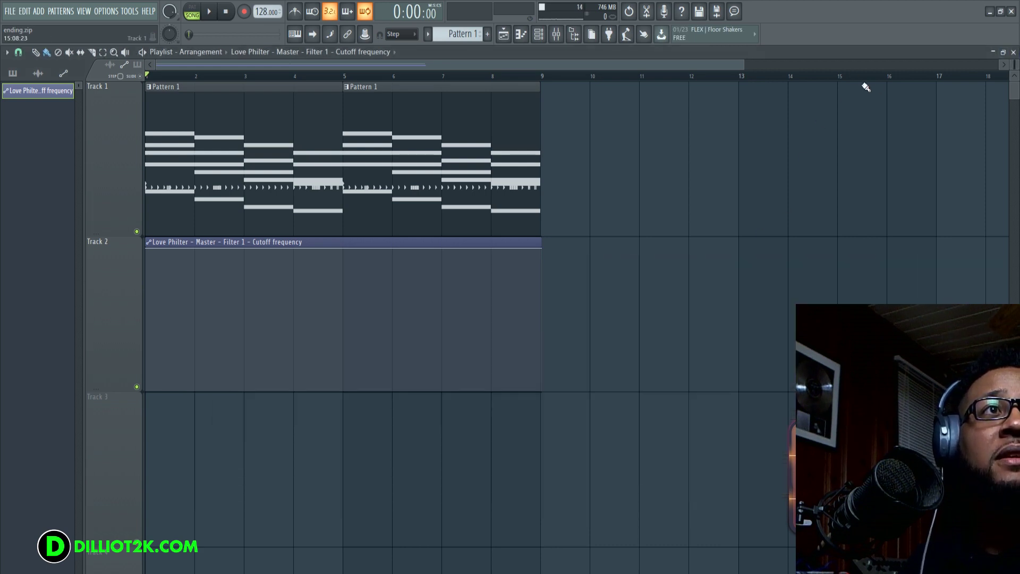
click(1003, 52)
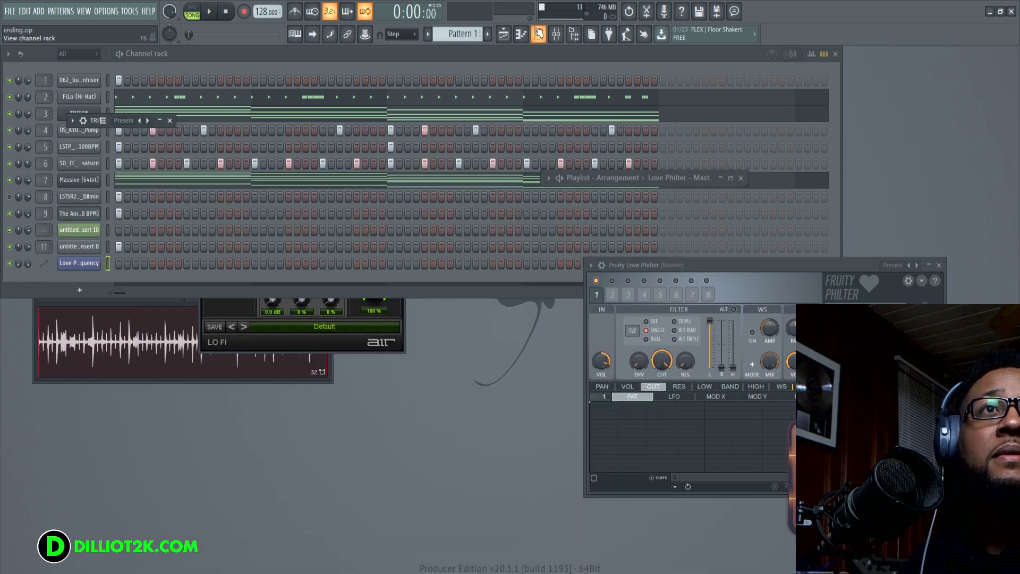
click(538, 36)
click(504, 35)
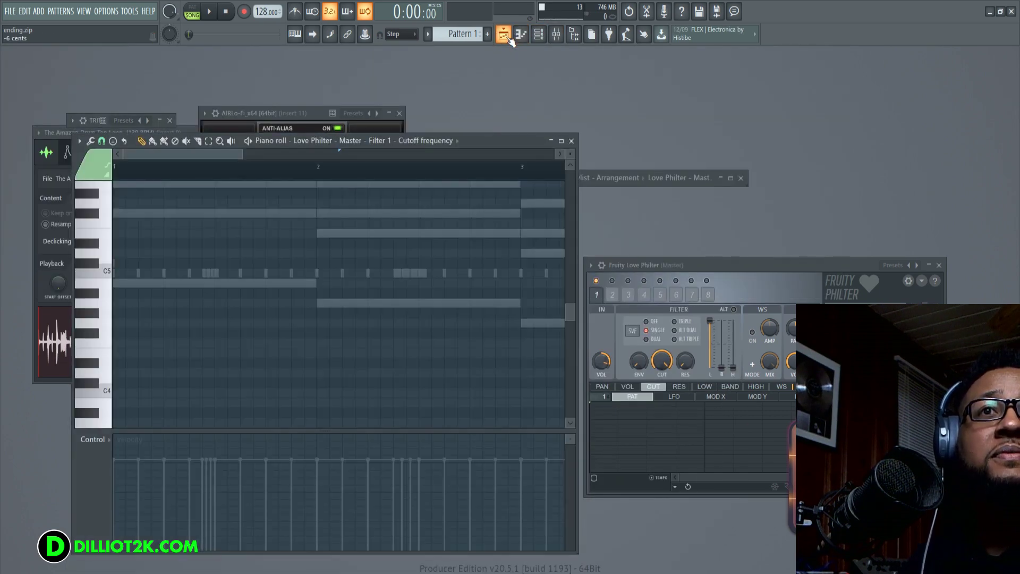
click(674, 178)
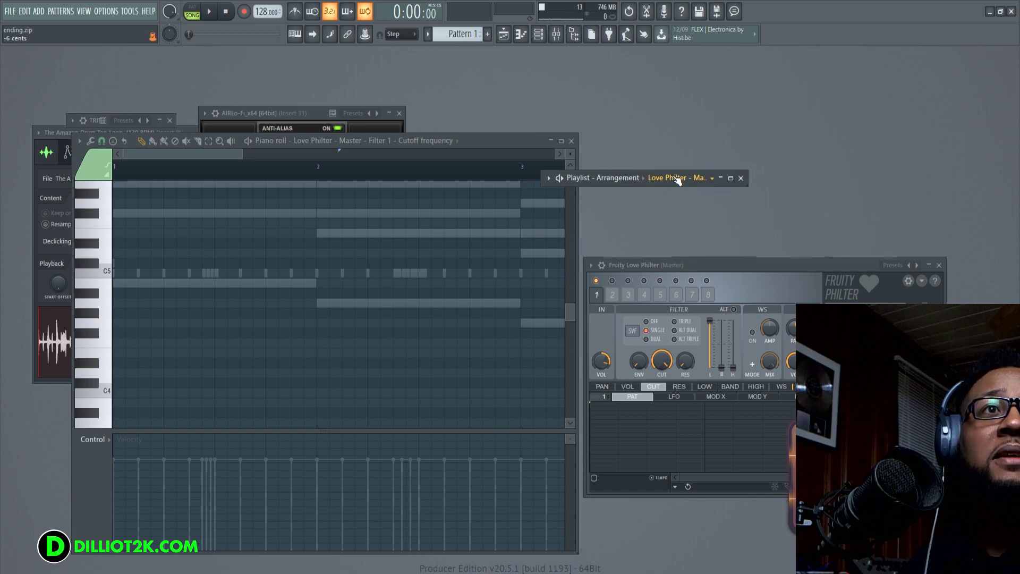
click(731, 178)
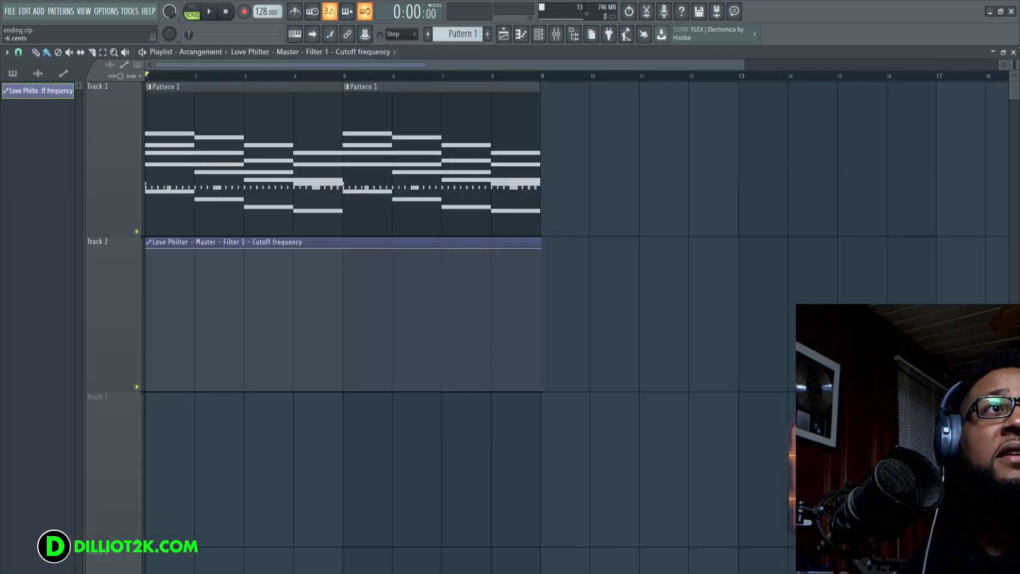
click(1003, 52)
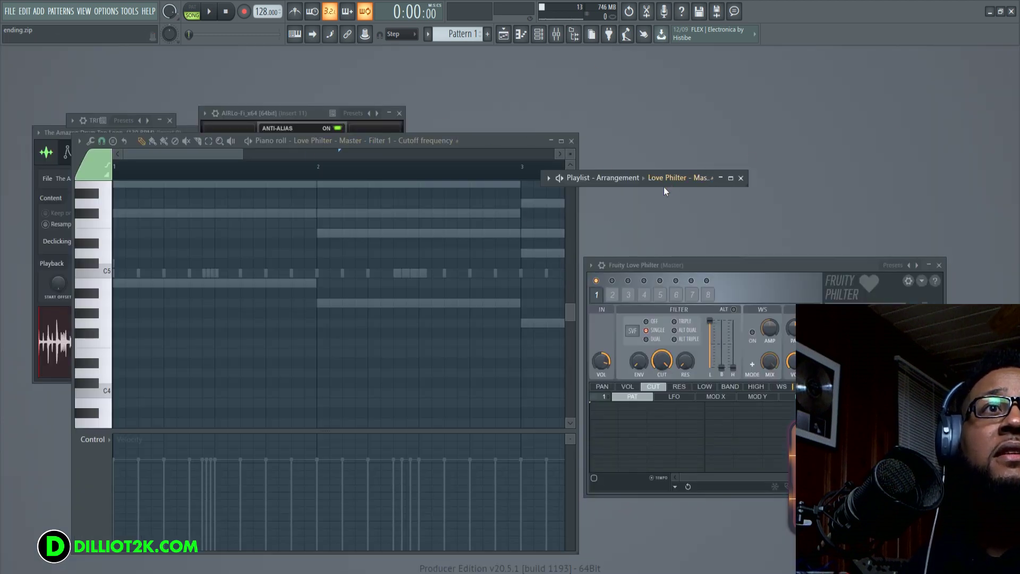
Step: Enlarge the floating playlist to show both tracks, and place the Fruity Love Philter window beside it
drag(664, 184, 664, 542)
click(690, 178)
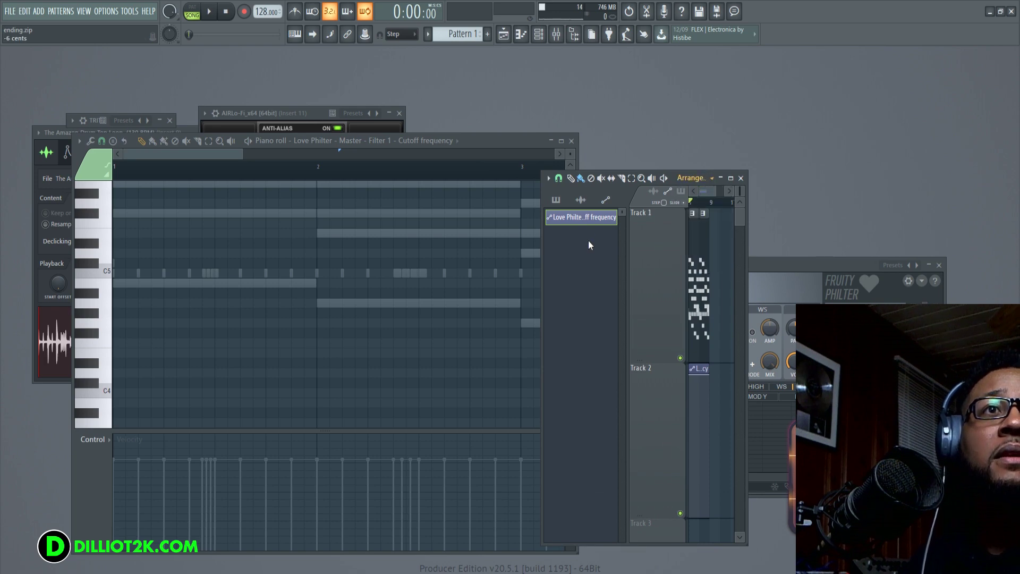
drag(541, 318, 41, 323)
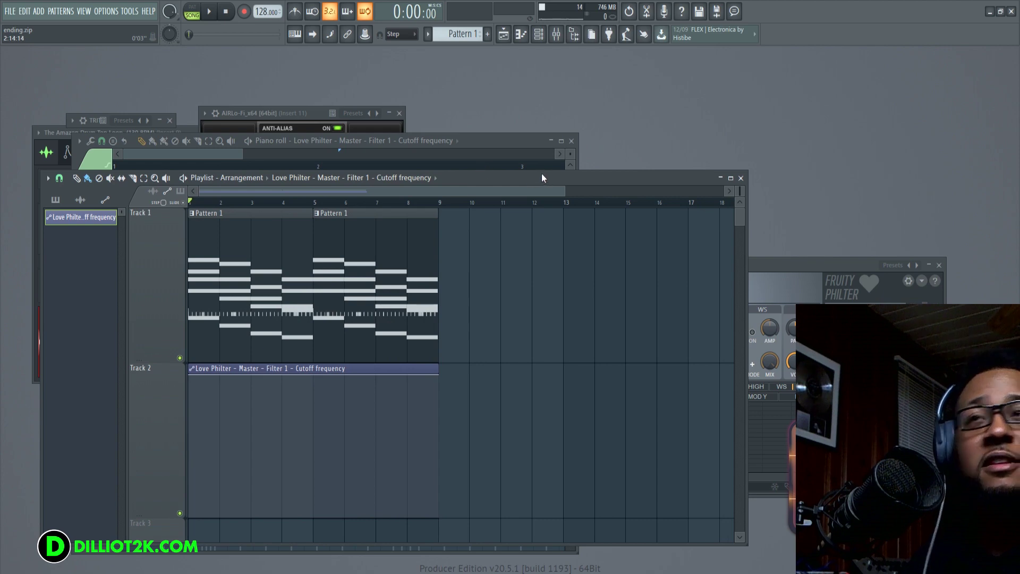
drag(541, 174, 521, 106)
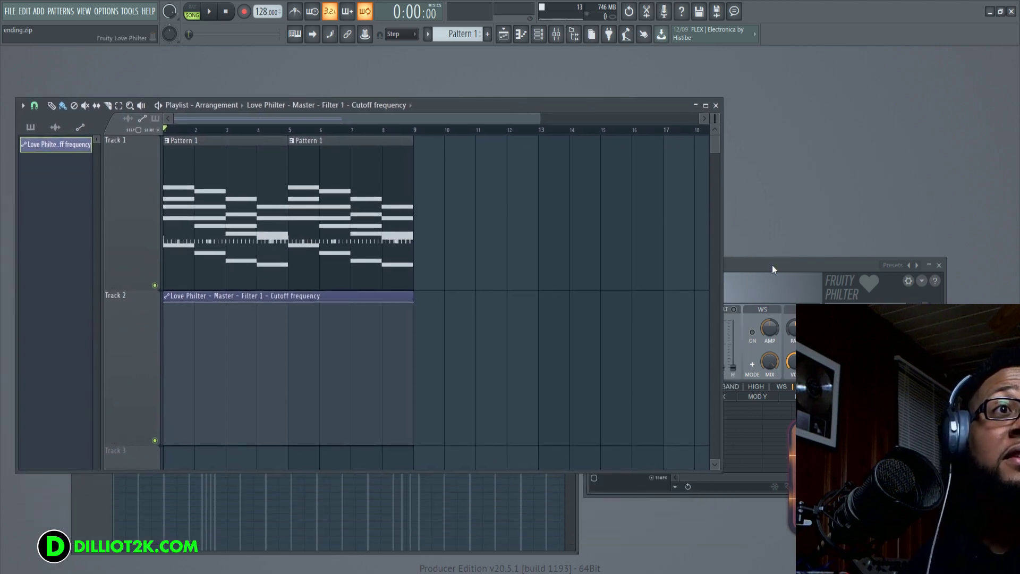
drag(772, 266, 779, 326)
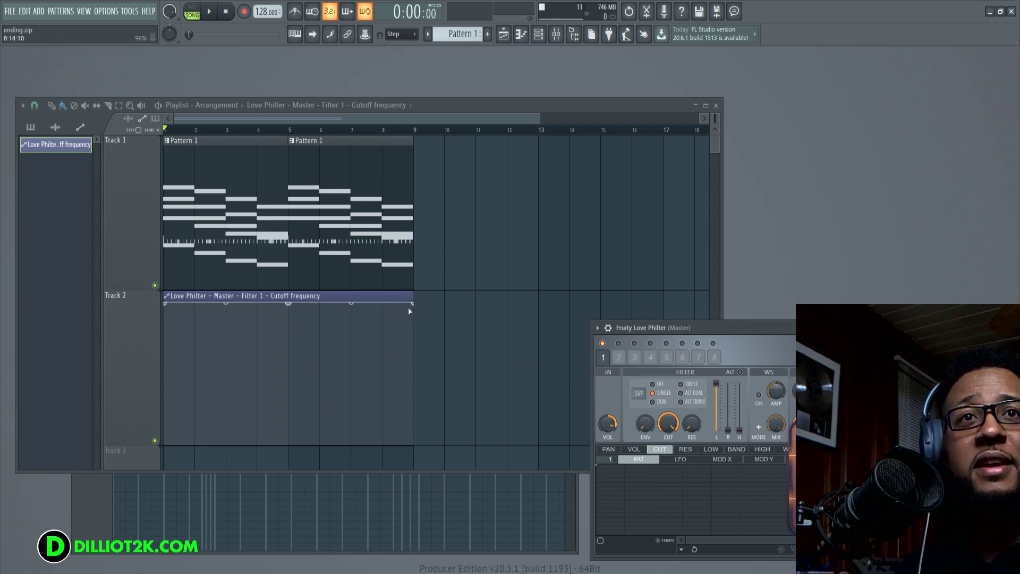
Step: Lower the cutoff automation's end point at bar 9 to minimum, and play the arrangement with Fruity Love Philter in view
drag(412, 303, 424, 435)
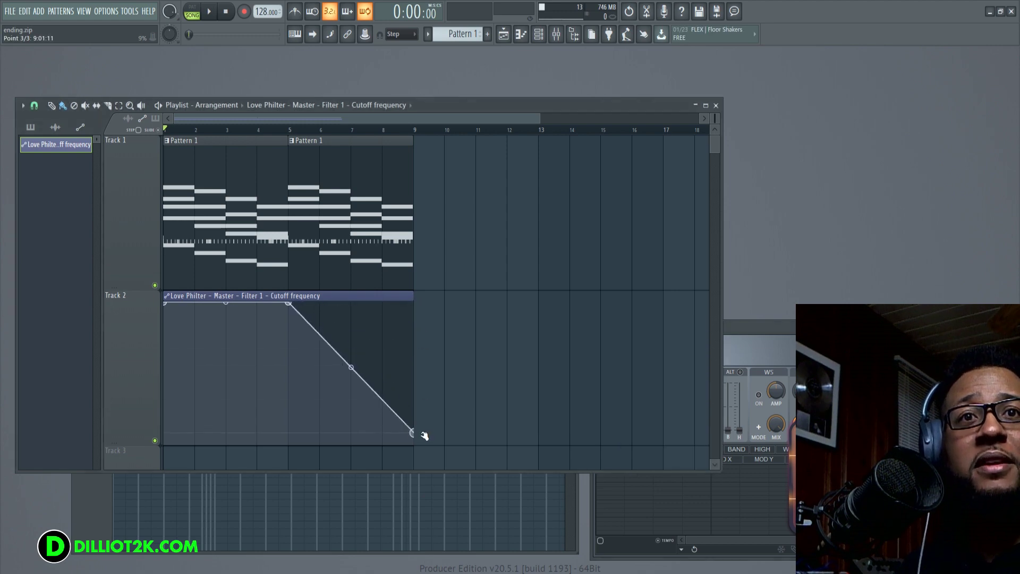
click(748, 325)
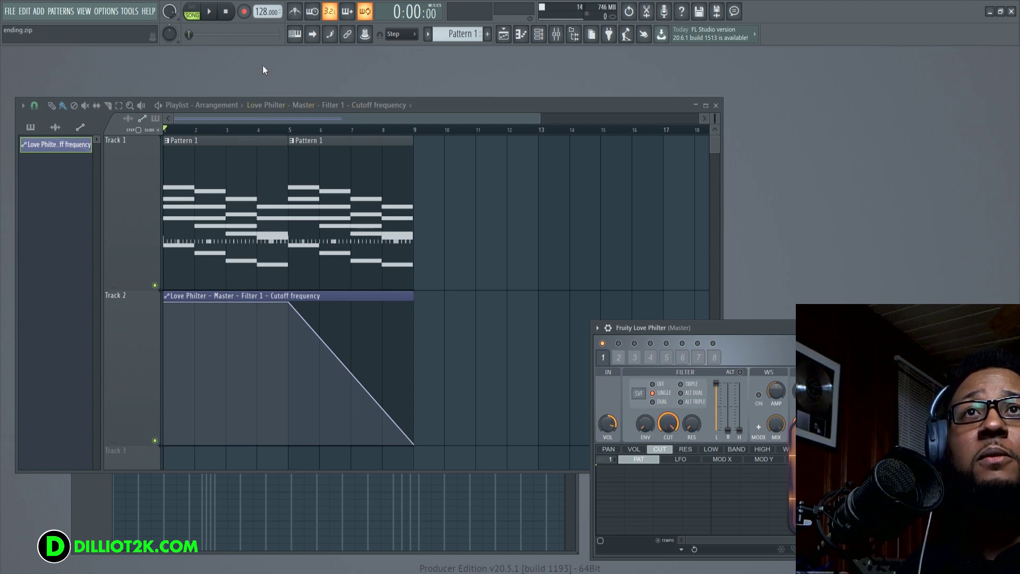
click(210, 13)
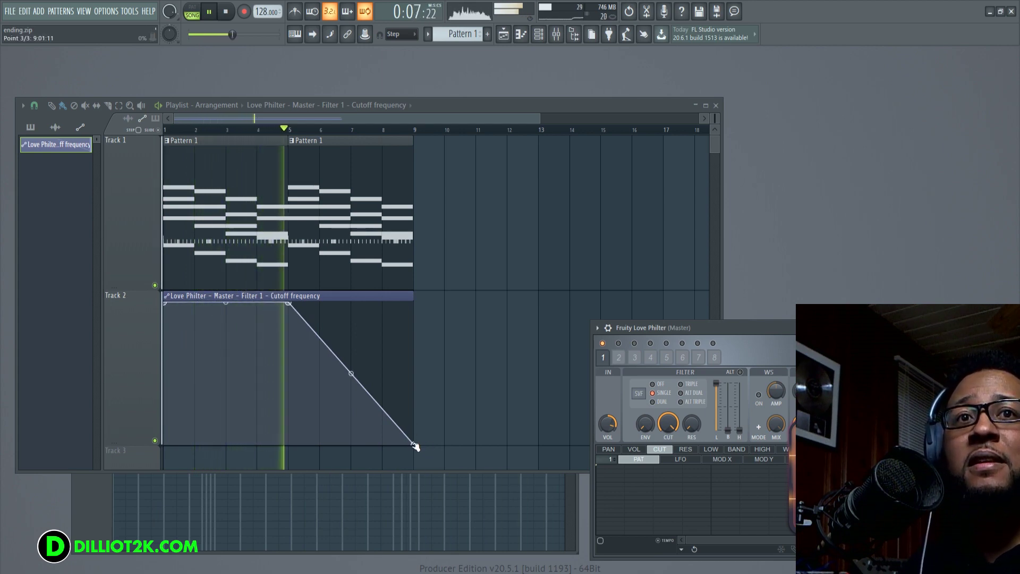
Step: Try a faster cutoff drop by moving the automation's minimum end point to bar 6, and play the arrangement
drag(416, 447, 315, 451)
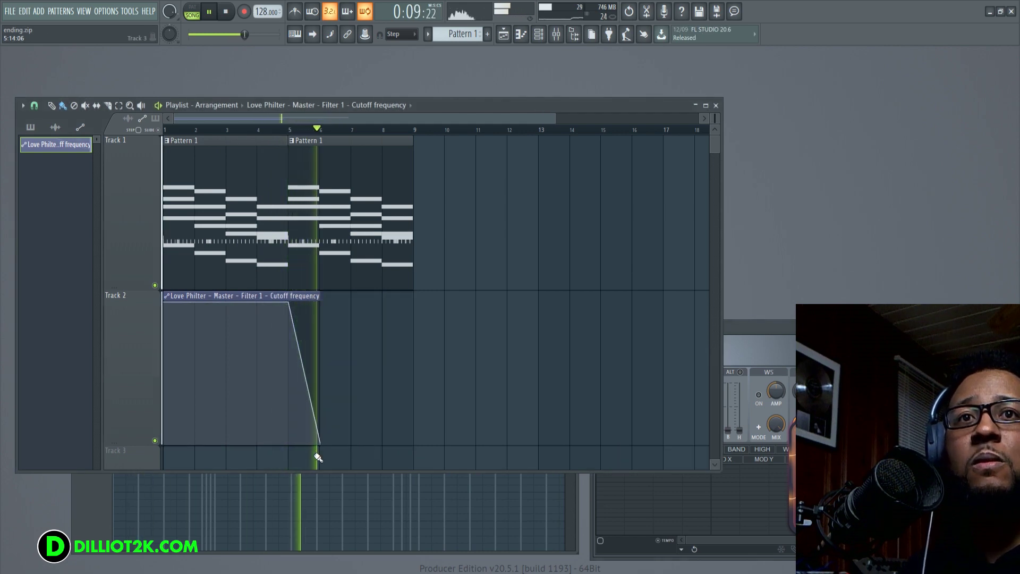
click(234, 20)
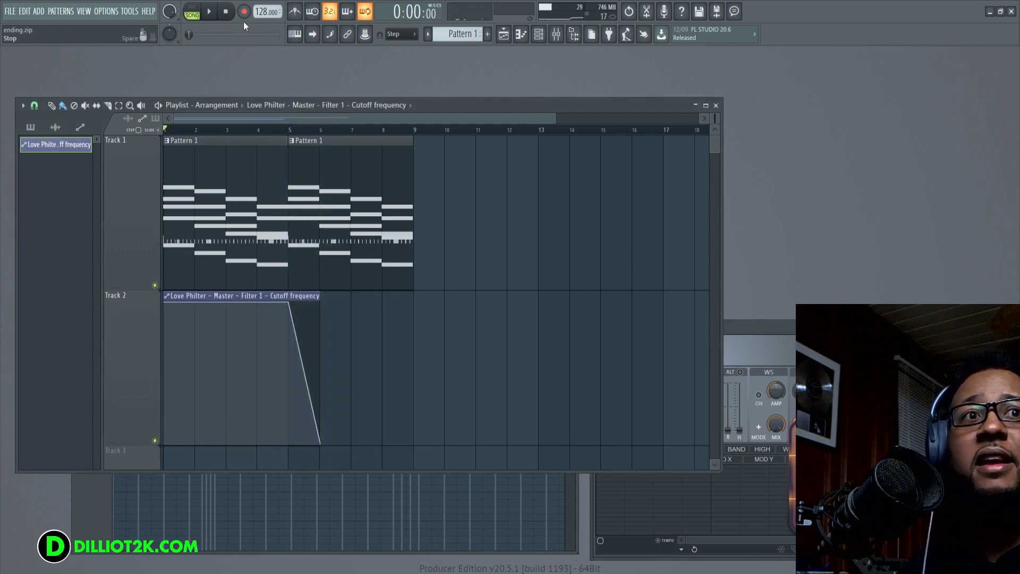
drag(765, 325, 767, 263)
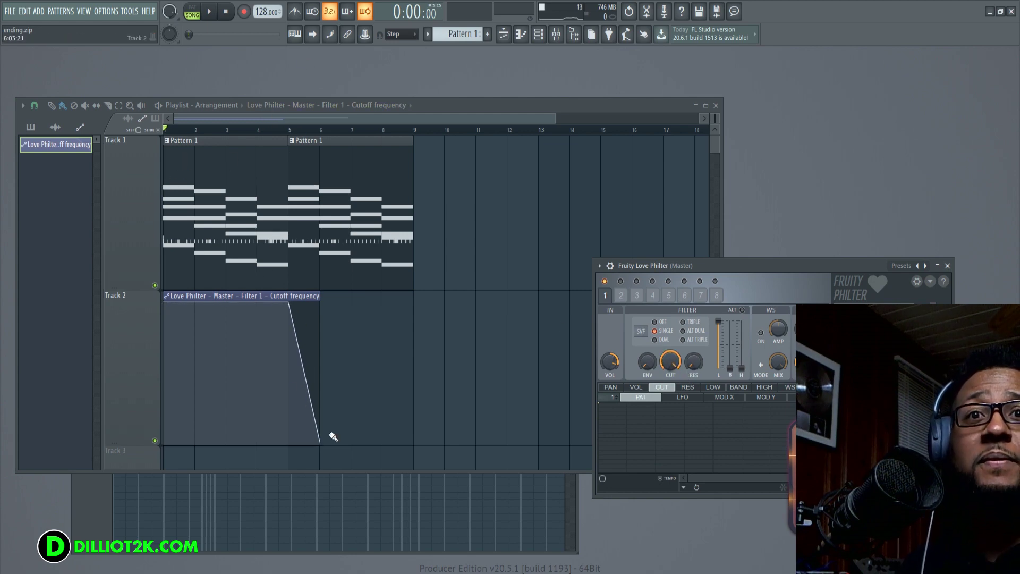
click(209, 11)
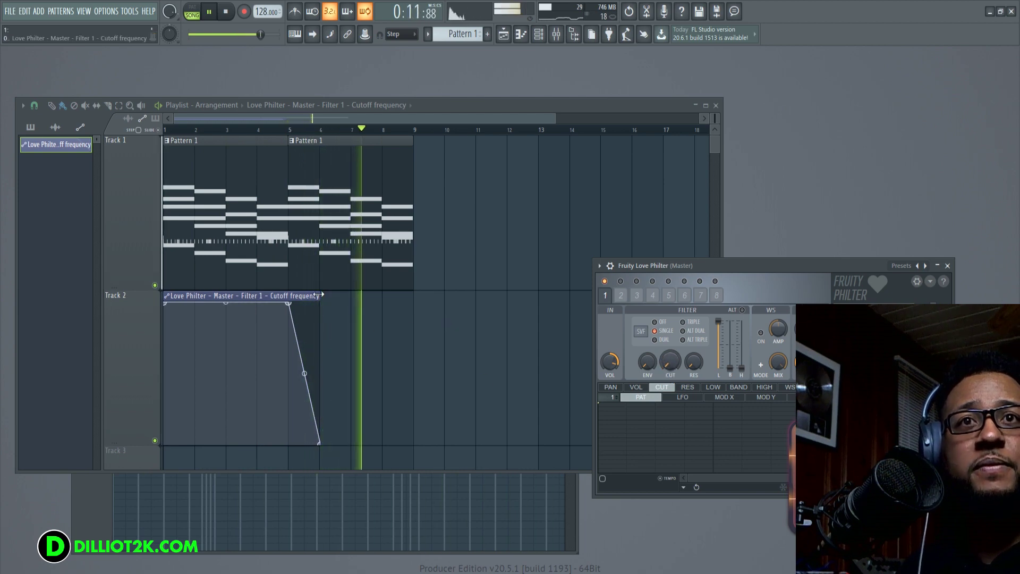
mouse_move(319, 297)
mouse_down()
mouse_move(419, 298)
mouse_move(319, 298)
mouse_up()
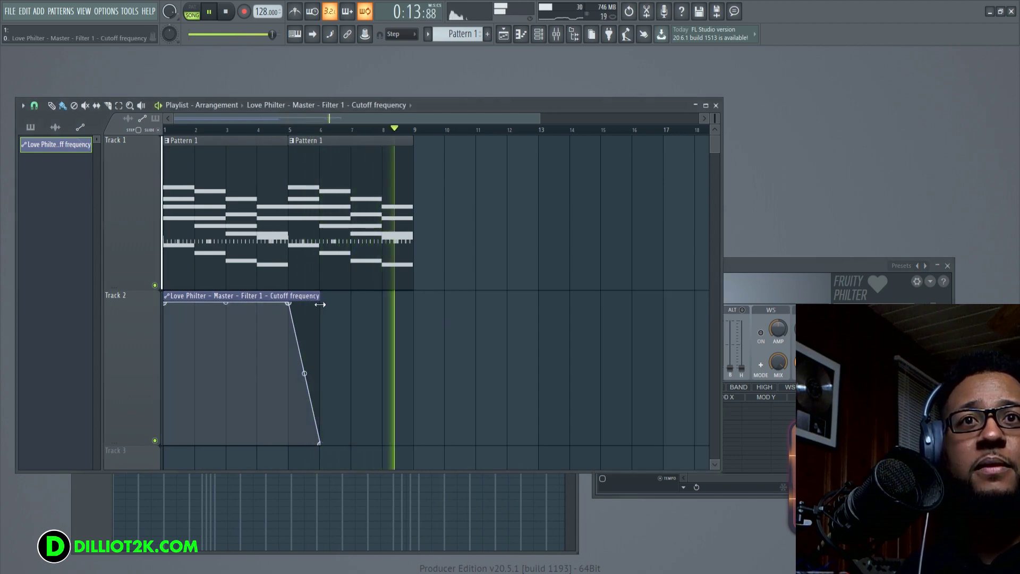
mouse_move(320, 446)
mouse_down()
mouse_move(369, 446)
mouse_move(322, 439)
mouse_up()
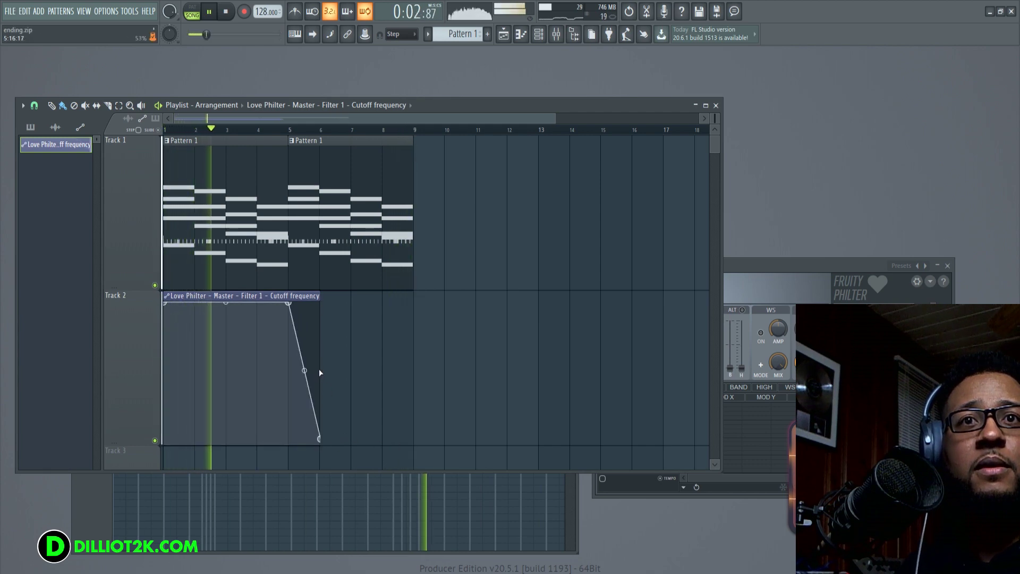
Step: Extend the cutoff automation's end point back to bar 9 at minimum, and stop playback
drag(320, 298, 414, 297)
drag(319, 439, 398, 455)
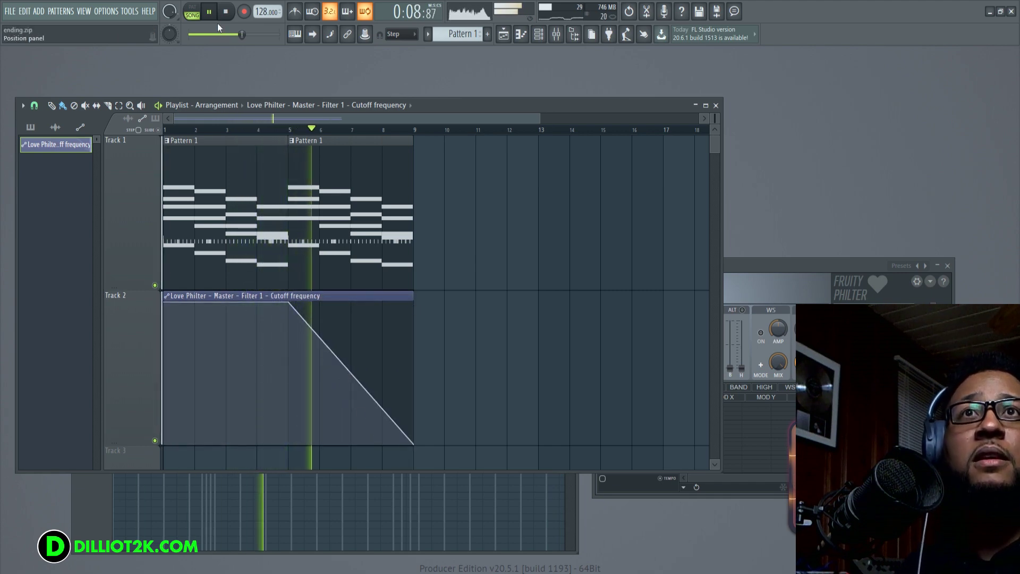
click(225, 11)
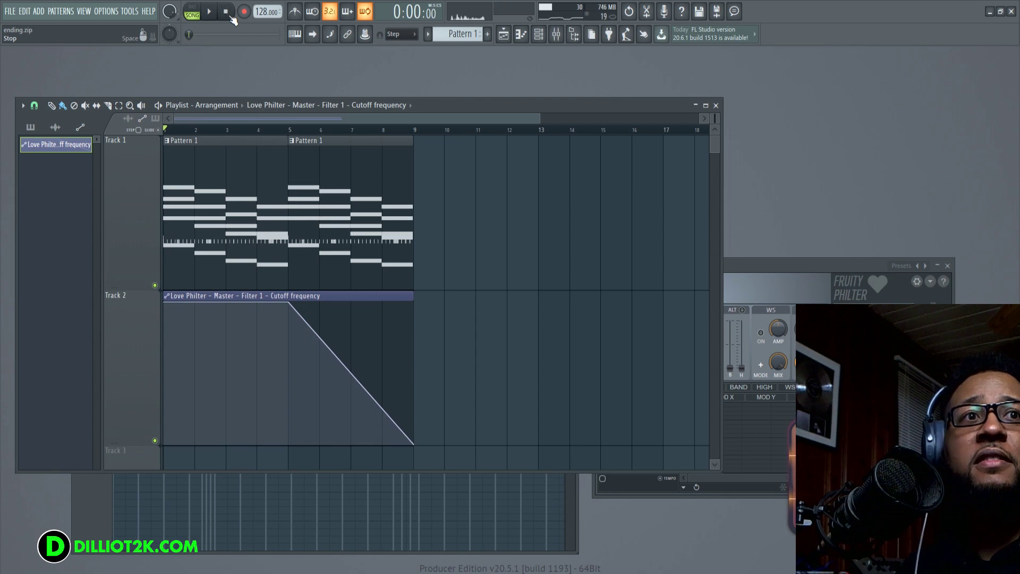
Step: Add a minimum-level point at bar 7 to the cutoff automation and raise the end point at bar 9 to maximum
click(752, 263)
right_click(353, 377)
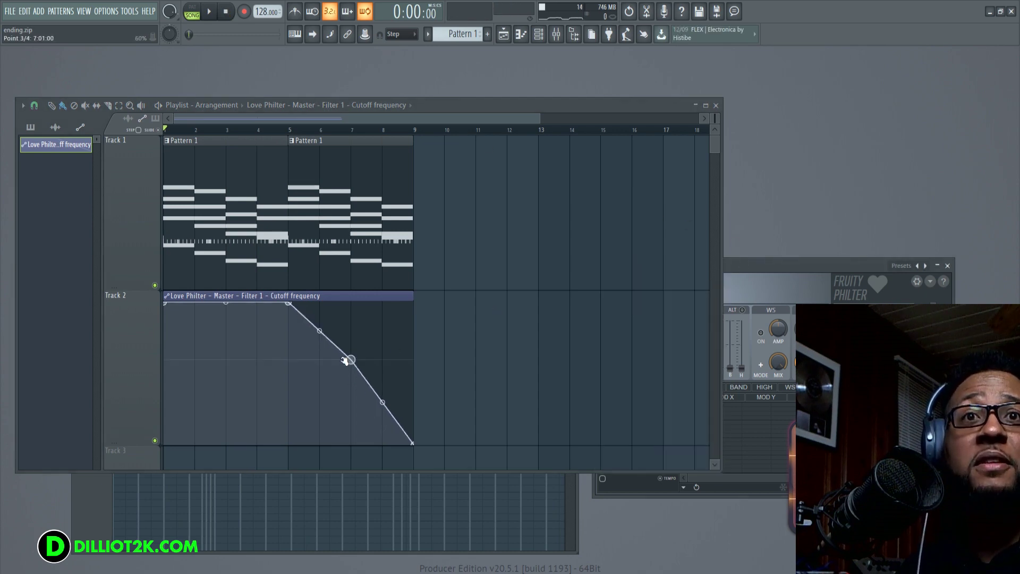
drag(352, 377, 350, 444)
drag(414, 443, 413, 302)
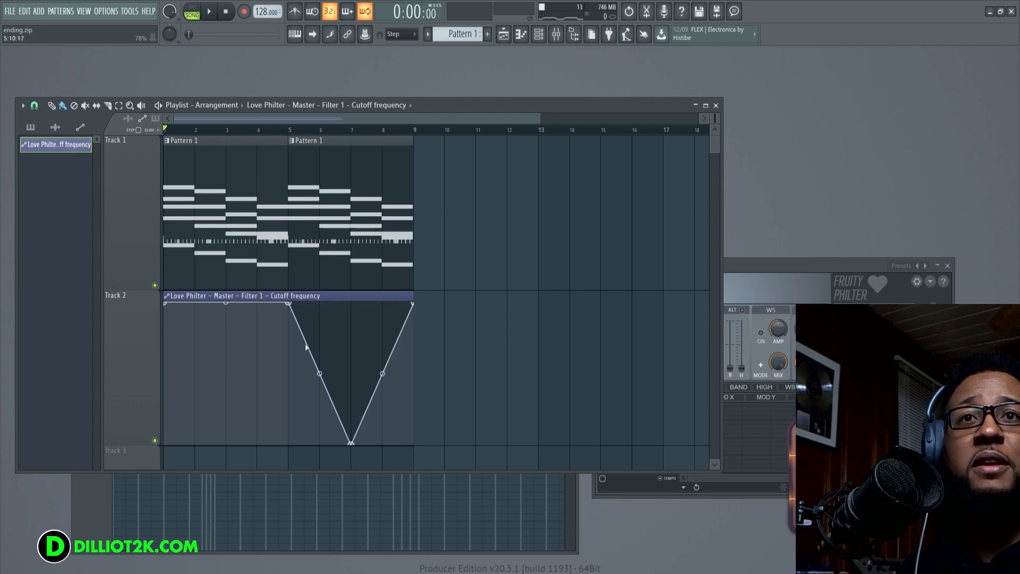
Step: Play the arrangement with Fruity Love Philter in front to check the dipping cutoff sweep, and stop playback
click(760, 292)
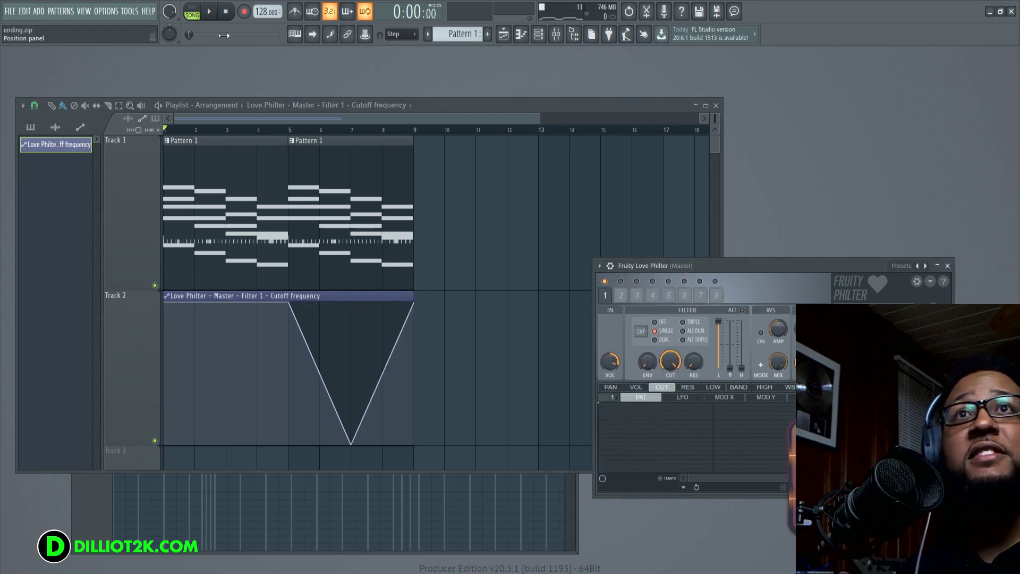
click(211, 15)
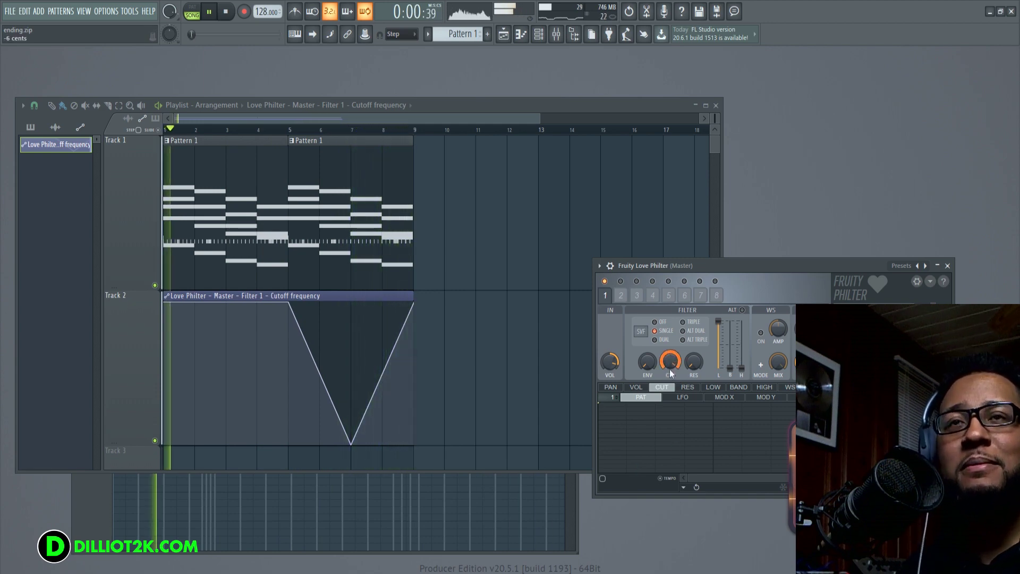
click(227, 11)
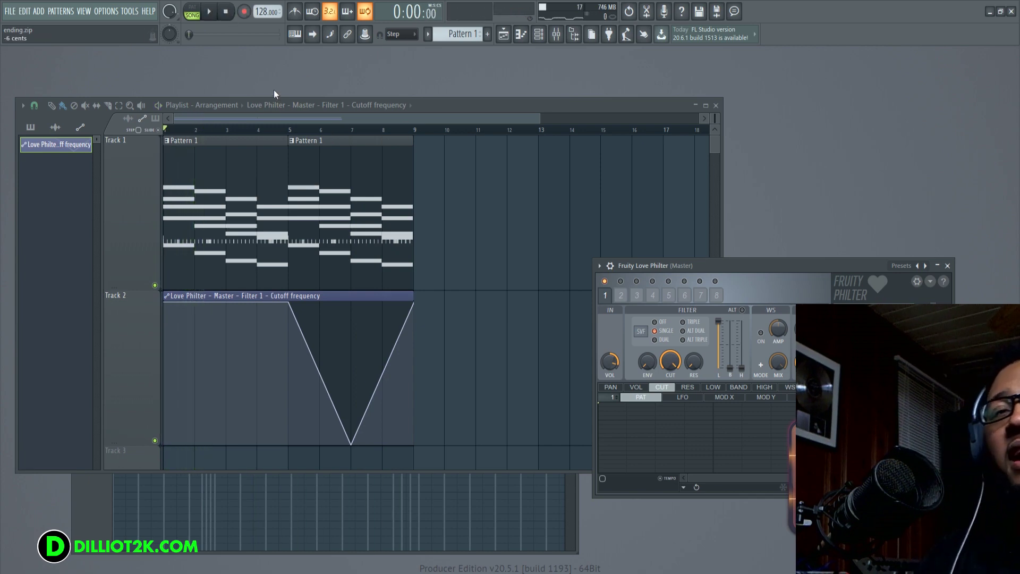